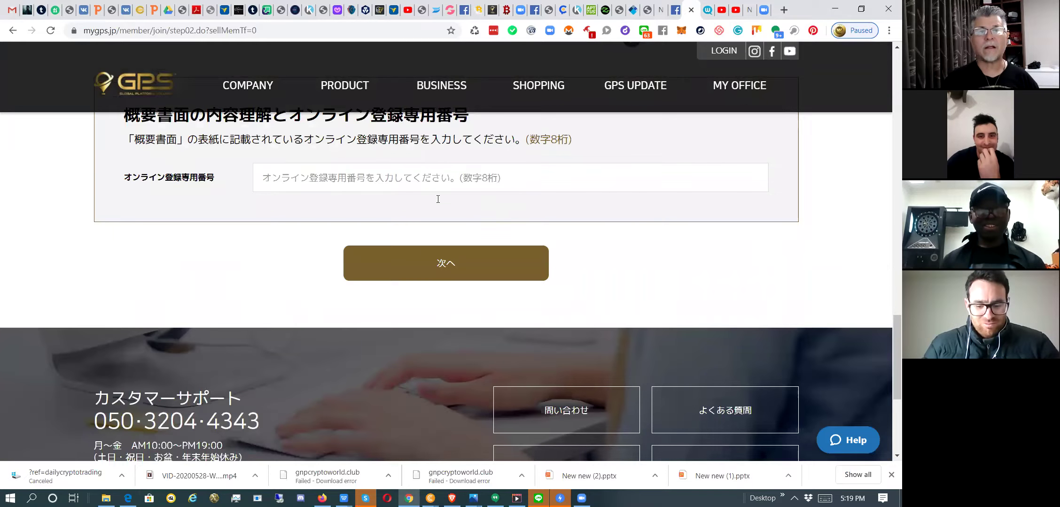
Enter the 8-digit online registration number and submit it with 次へ.
left_click(418, 176)
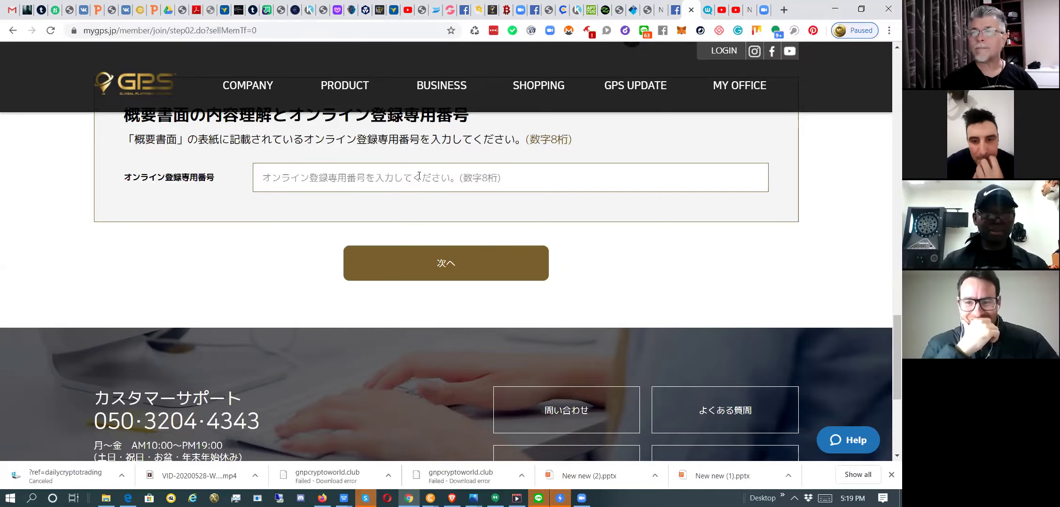
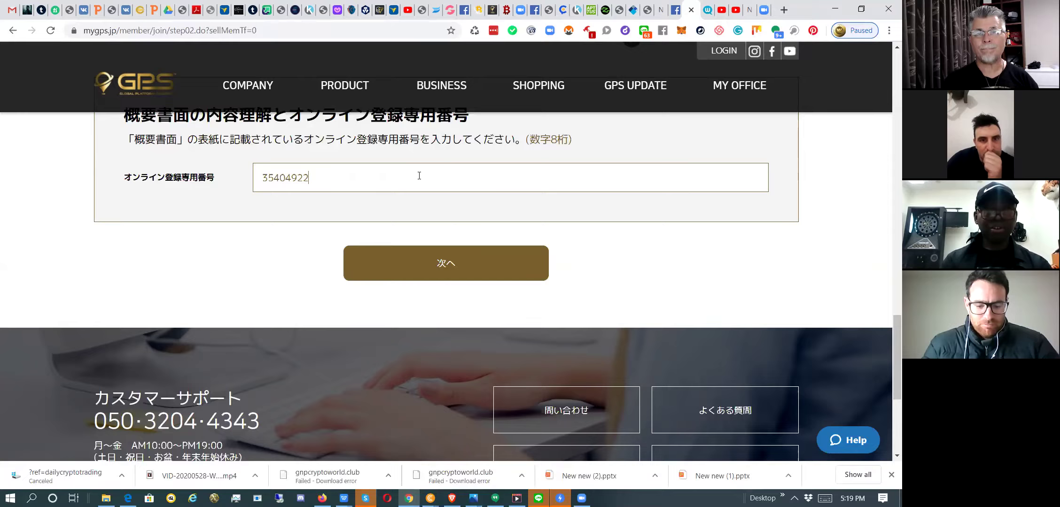
left_click(443, 266)
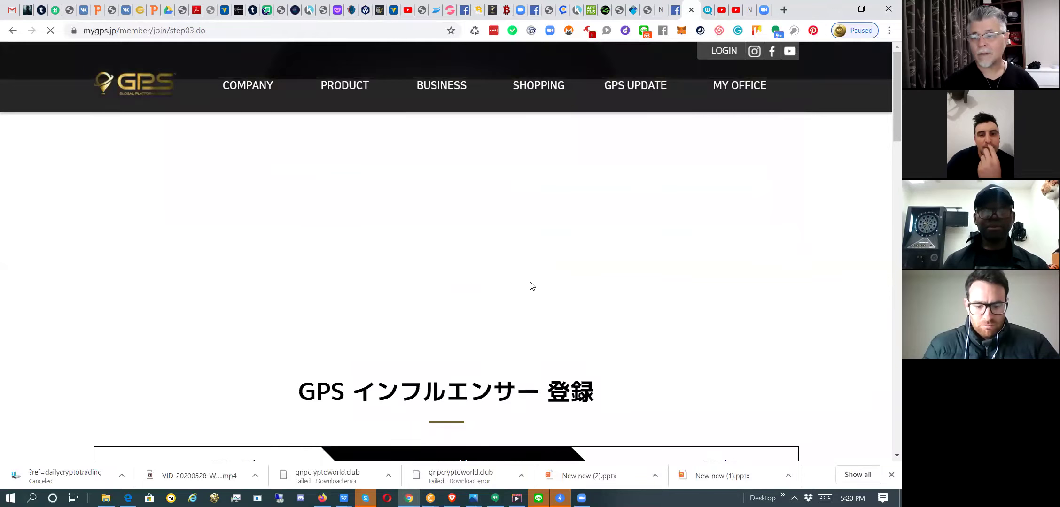
Fill the kanji 姓 field with the member's given names and the 名 field with the surname.
scroll(532, 285, "down", 5)
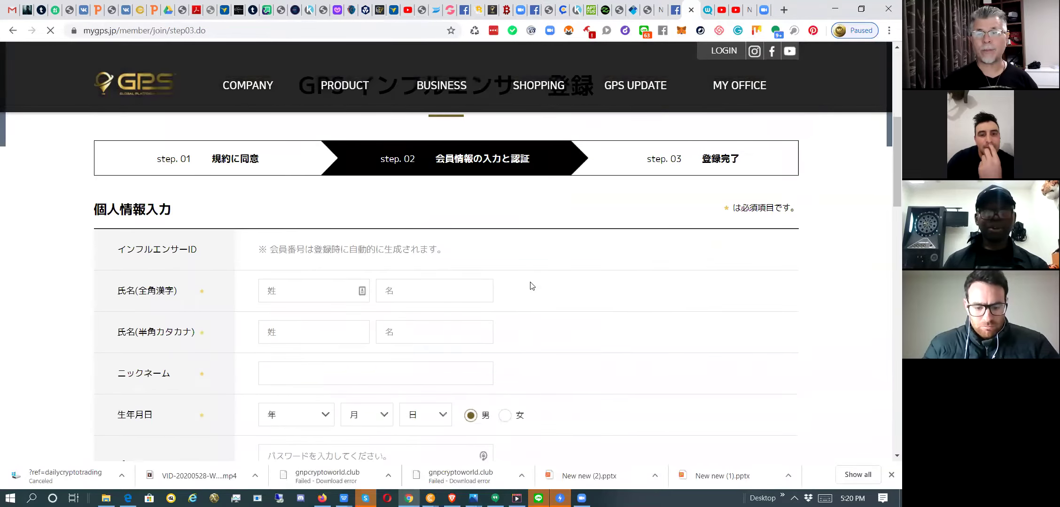
scroll(531, 286, "down", 2)
left_click(304, 183)
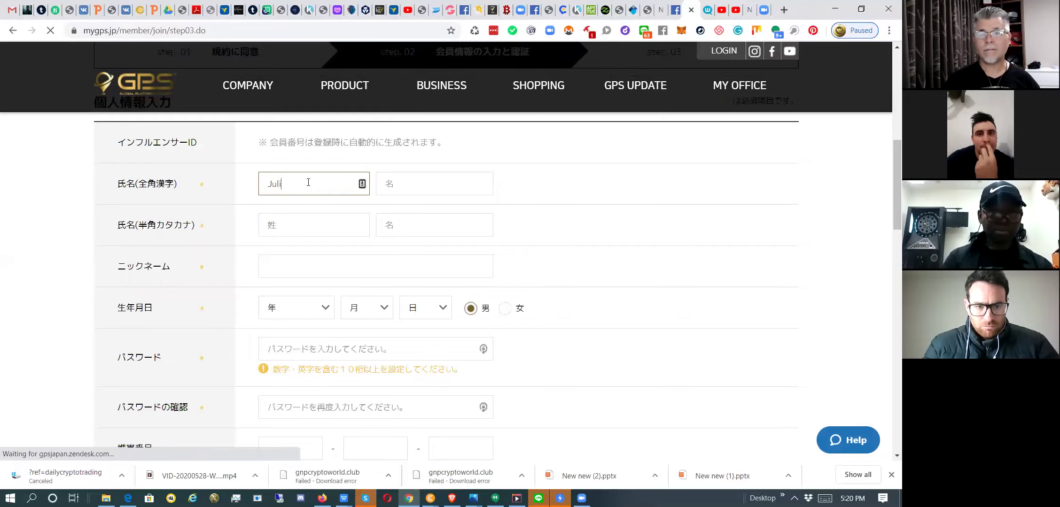
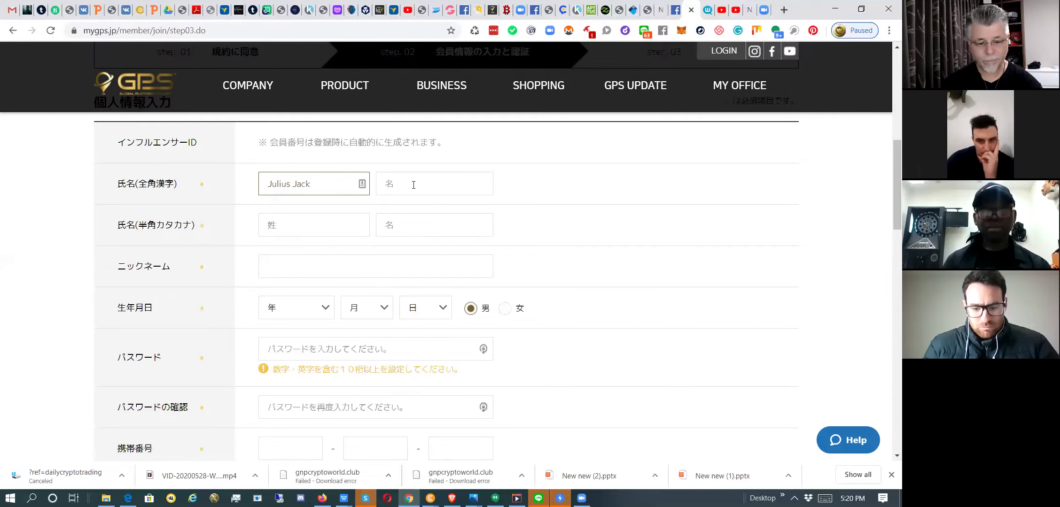
right_click(412, 187)
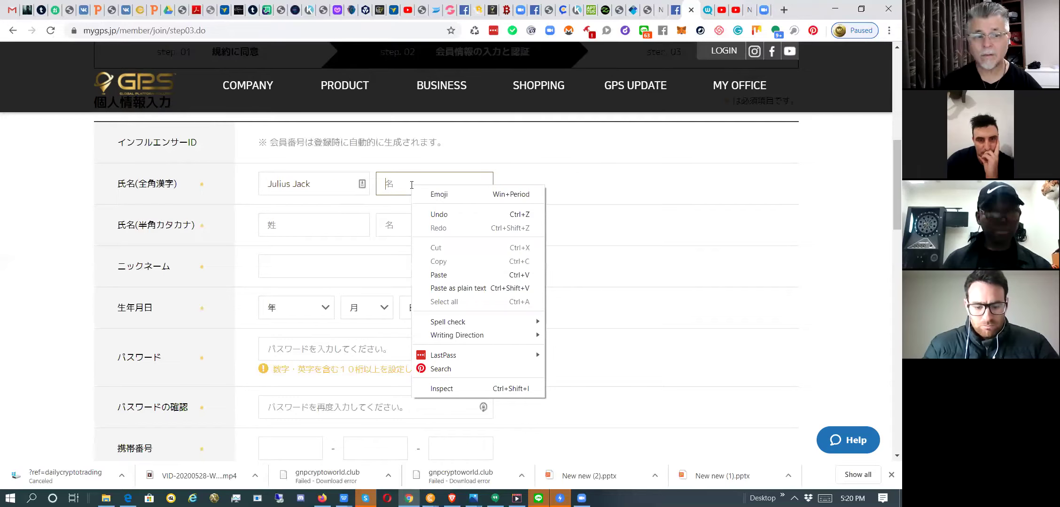
left_click(411, 185)
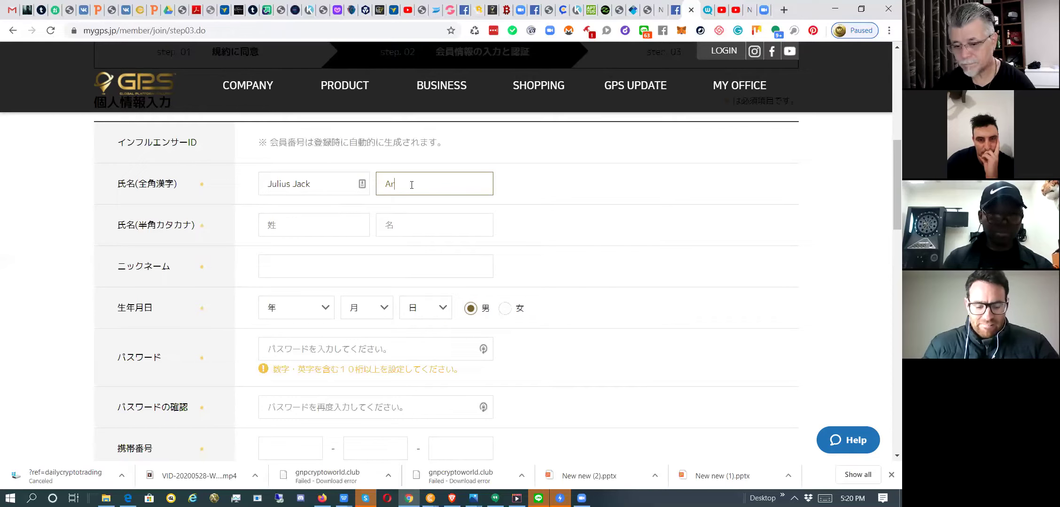
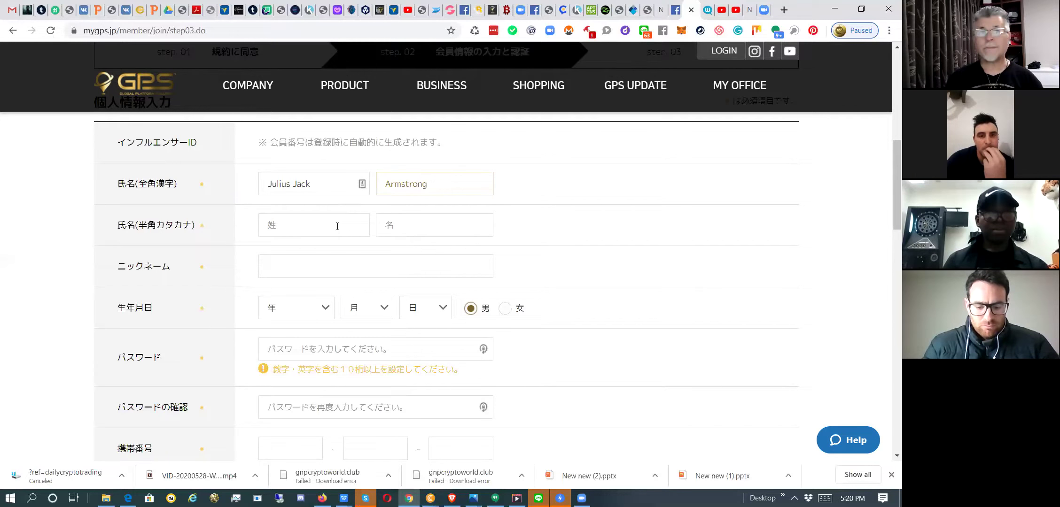
left_click(337, 226)
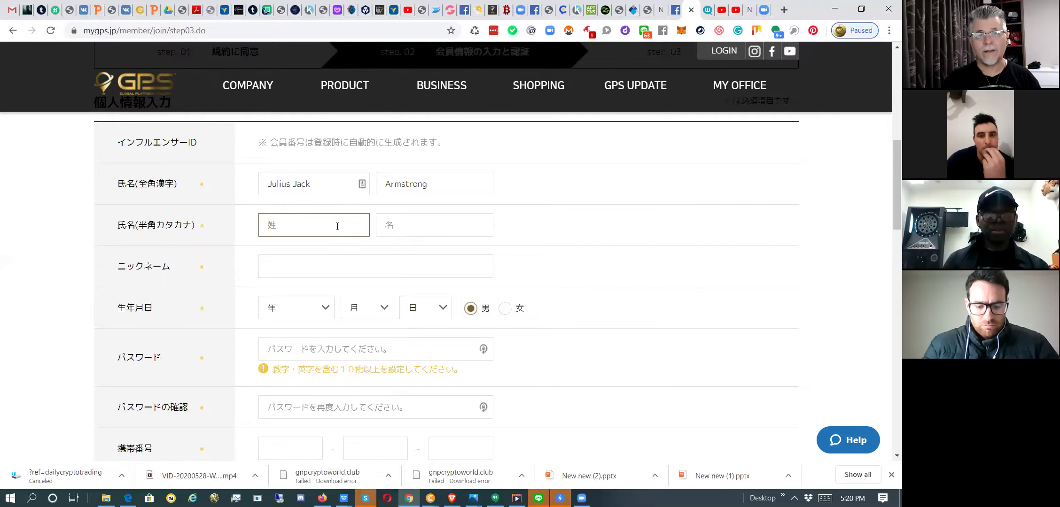
scroll(338, 227, "down", 1)
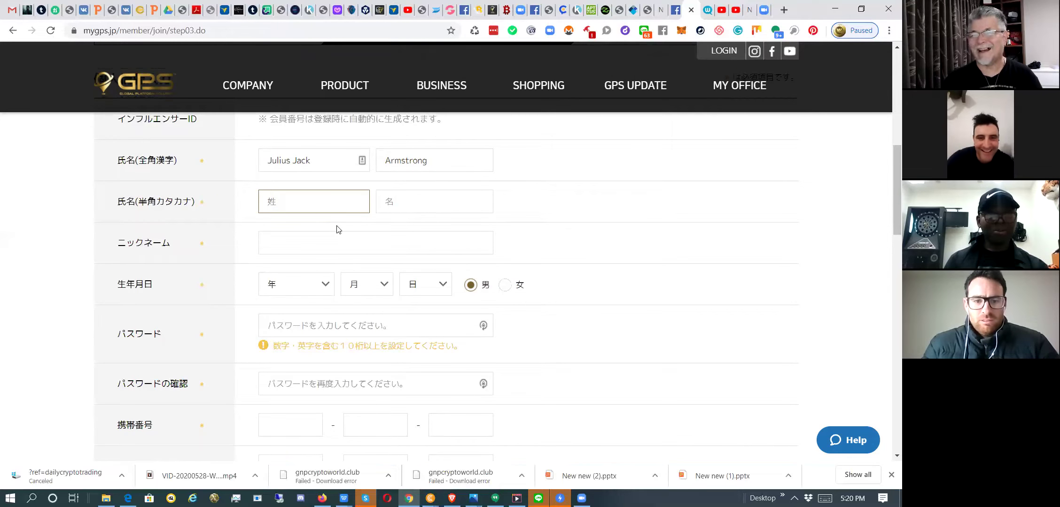
scroll(332, 224, "down", 1)
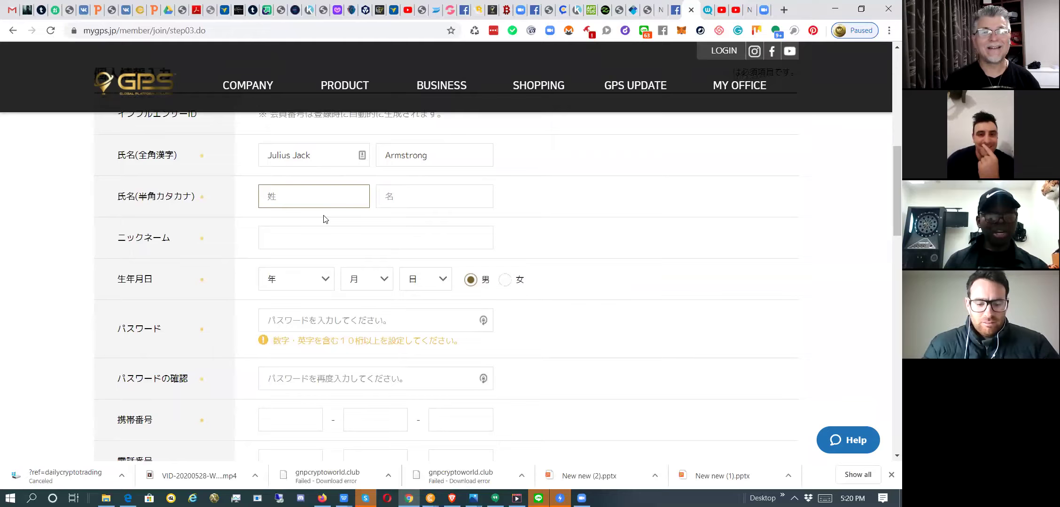
scroll(326, 219, "down", 5)
scroll(324, 216, "down", 6)
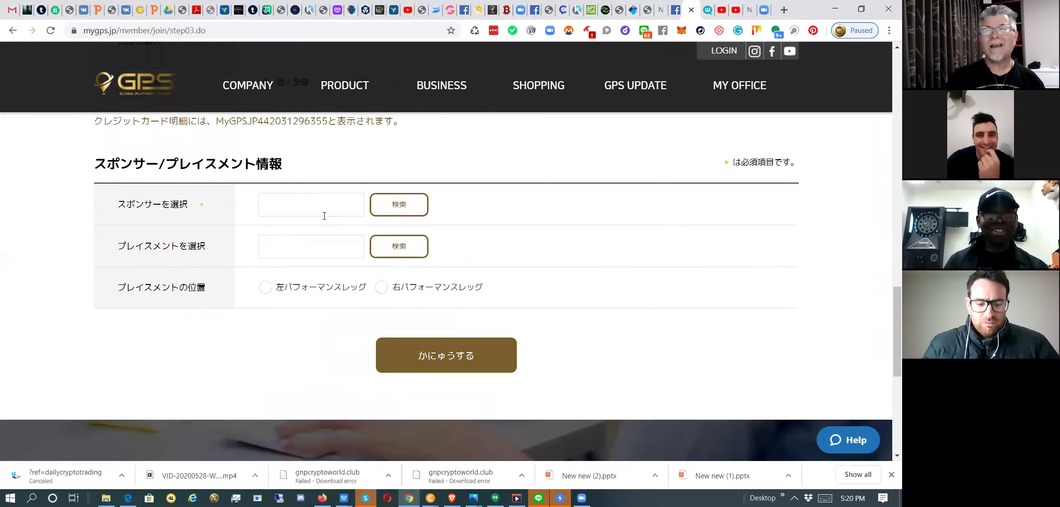
scroll(327, 224, "up", 15)
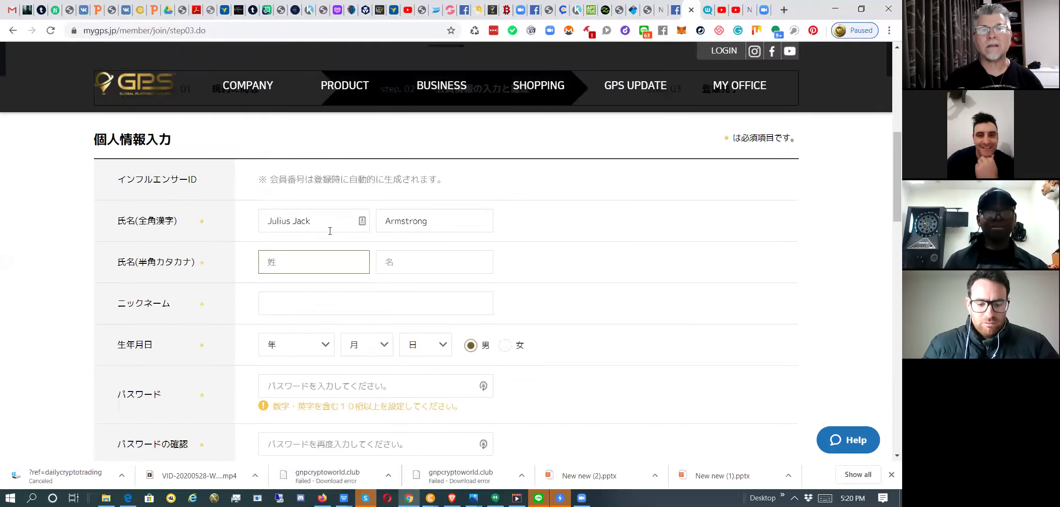
scroll(338, 266, "down", 1)
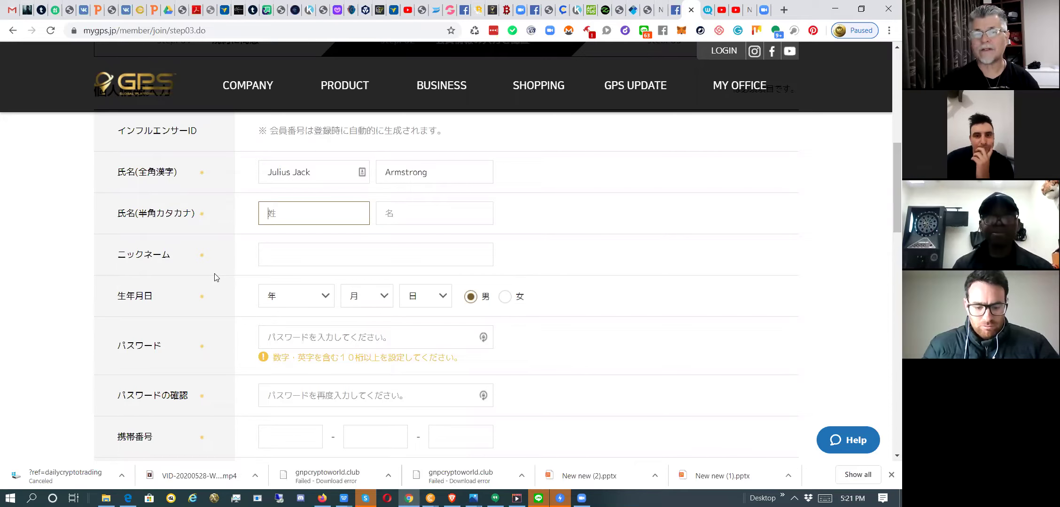
left_click(318, 307)
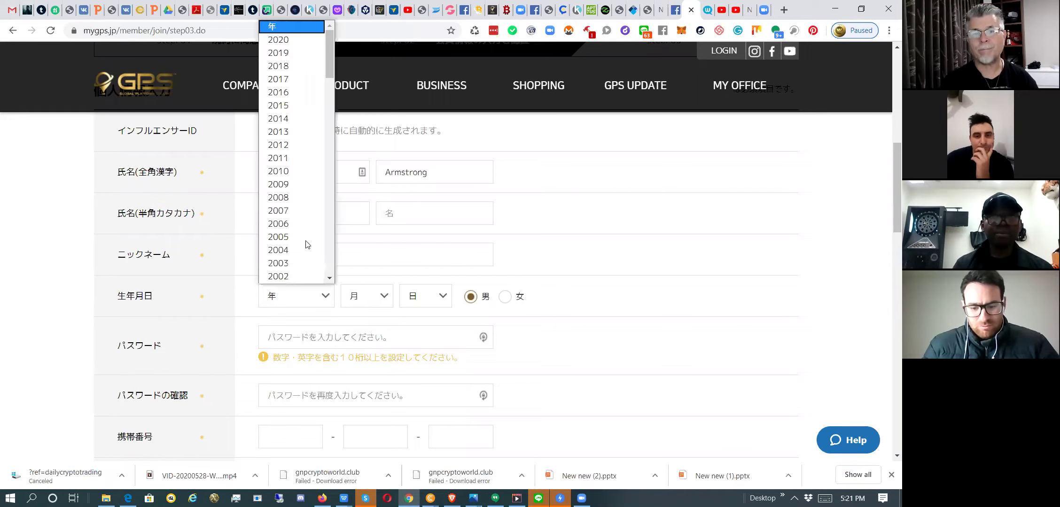
scroll(305, 244, "down", 6)
scroll(306, 244, "down", 2)
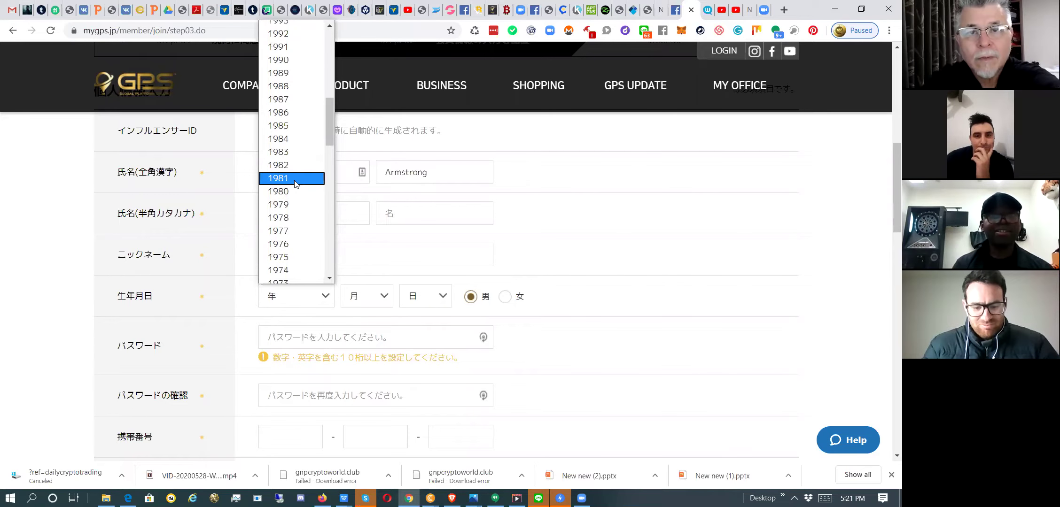
left_click(385, 302)
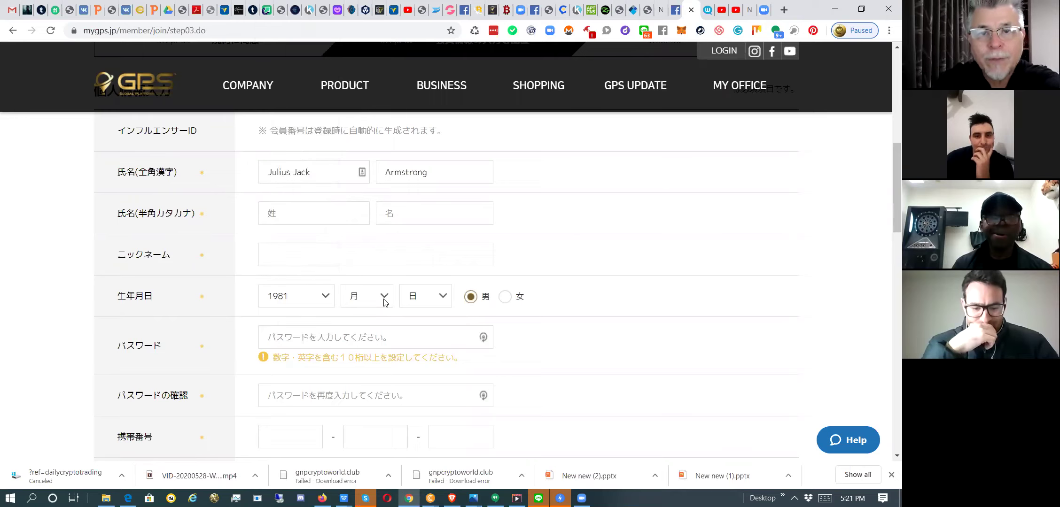
left_click(385, 302)
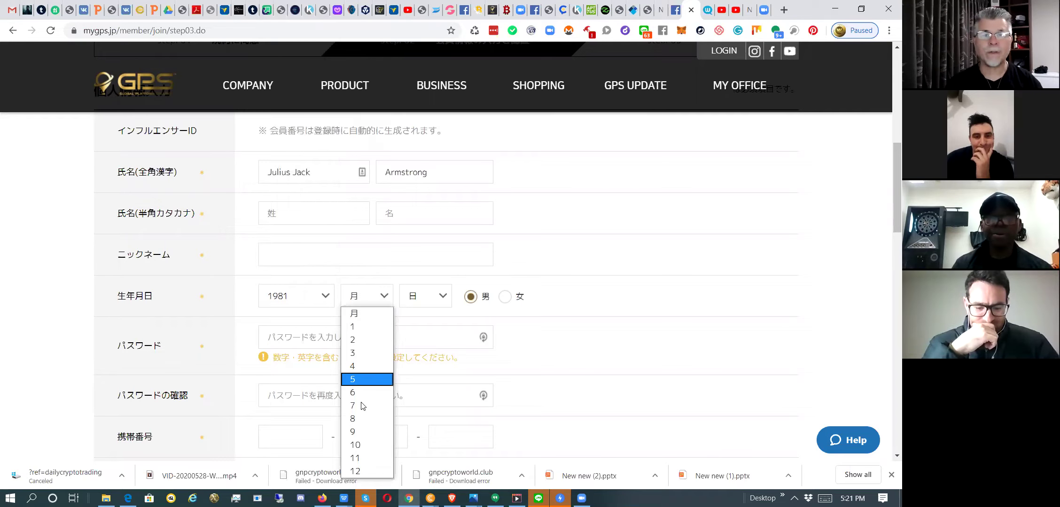
left_click(361, 379)
left_click(439, 301)
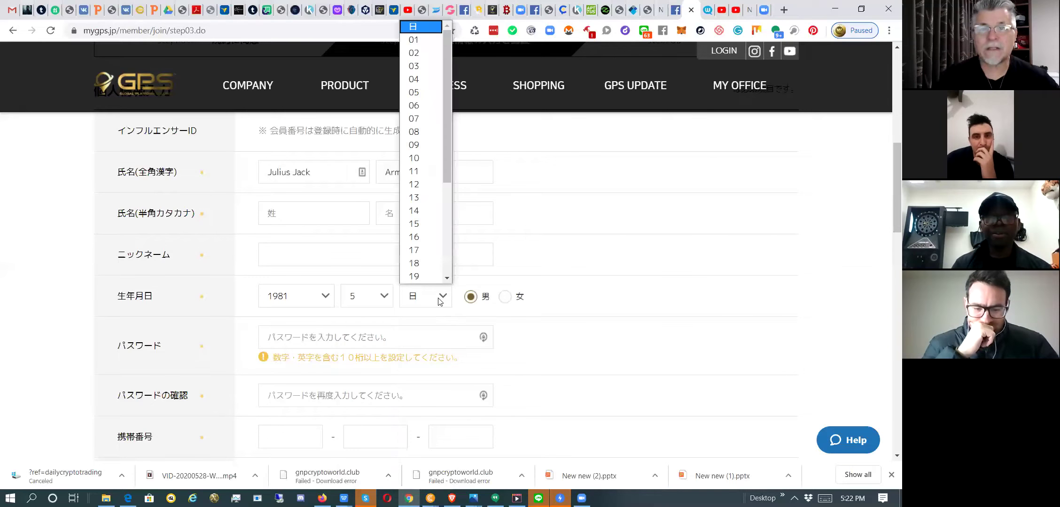
scroll(429, 230, "down", 3)
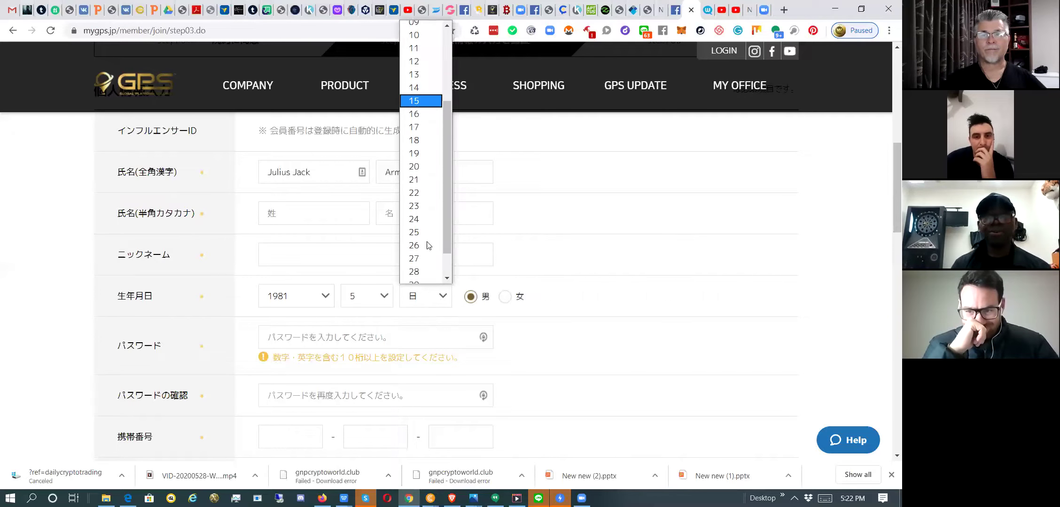
left_click(415, 271)
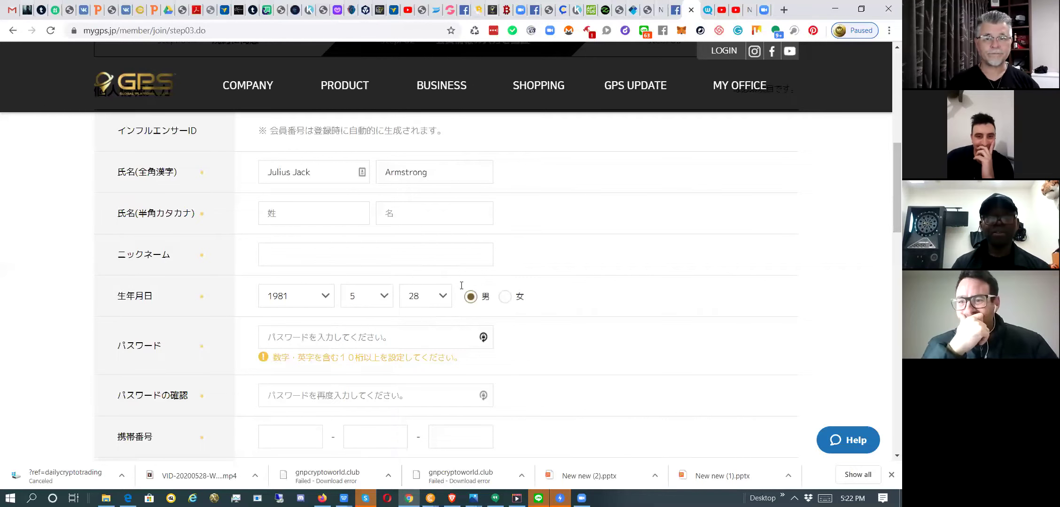
scroll(461, 285, "down", 1)
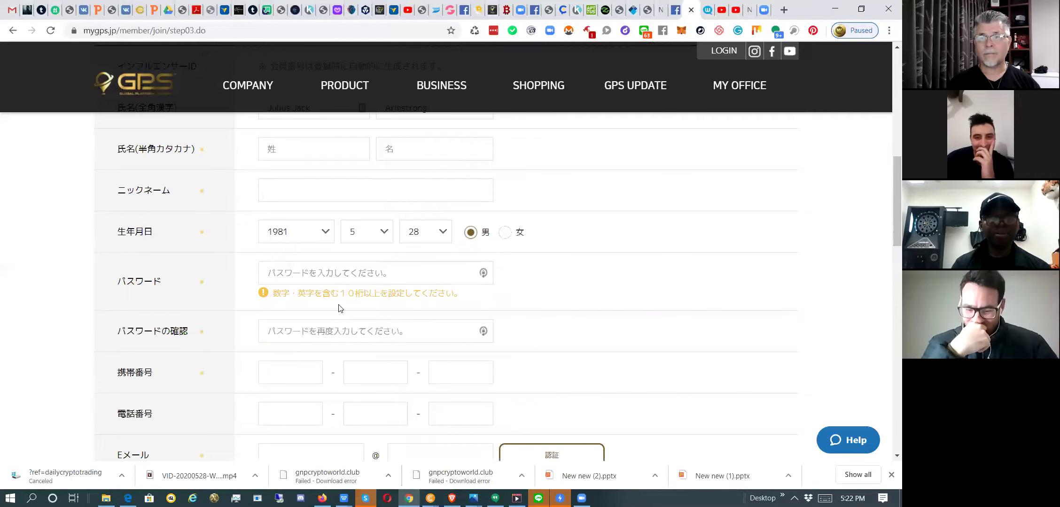
Locate the パスワード and パスワードの確認 fields and focus the password field.
scroll(340, 304, "down", 1)
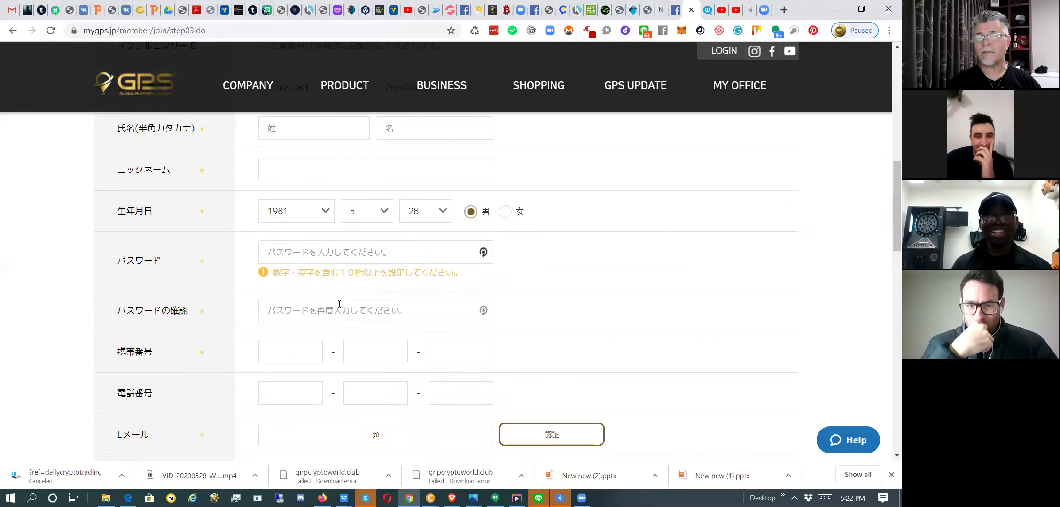
key("Tab")
scroll(349, 308, "down", 2)
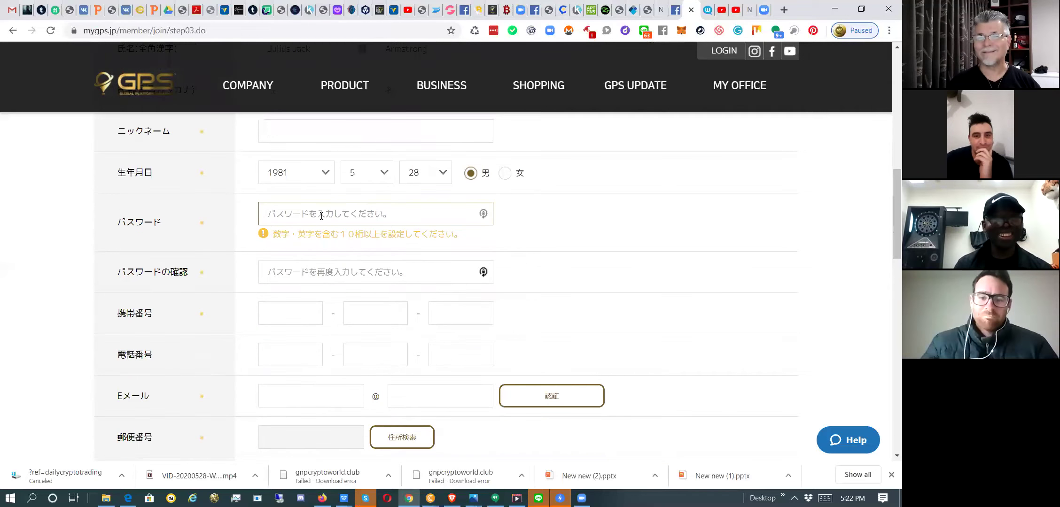
left_click(321, 216)
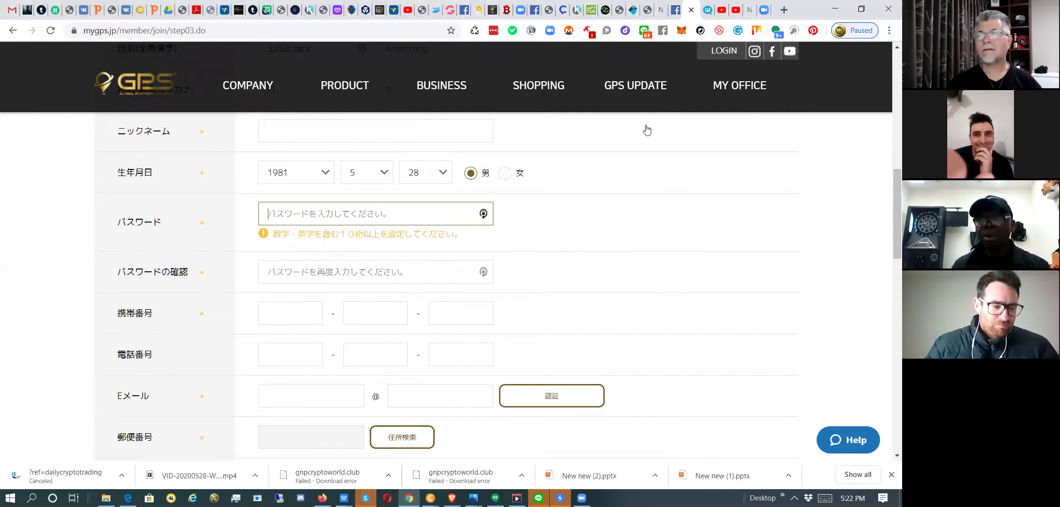
mouse_move(673, 184)
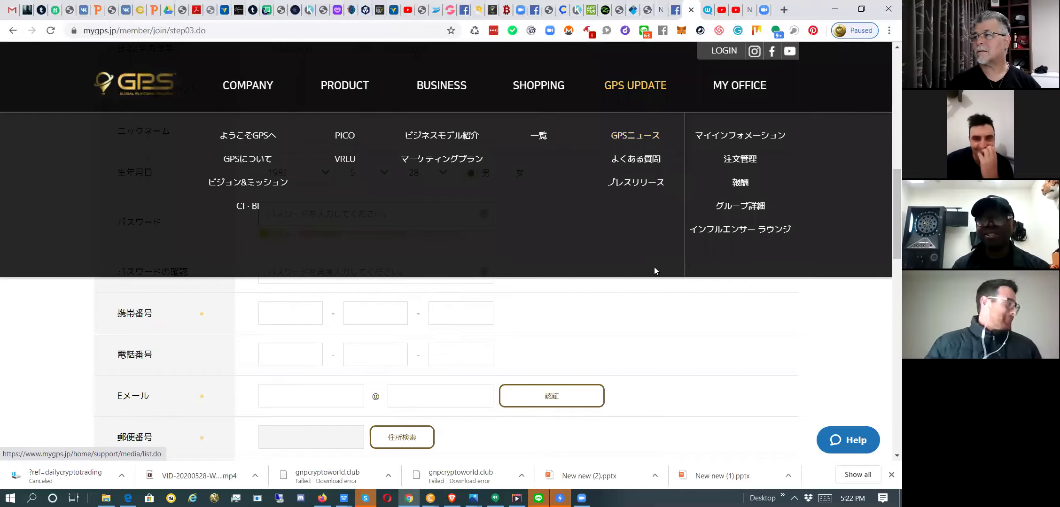
scroll(617, 280, "down", 2)
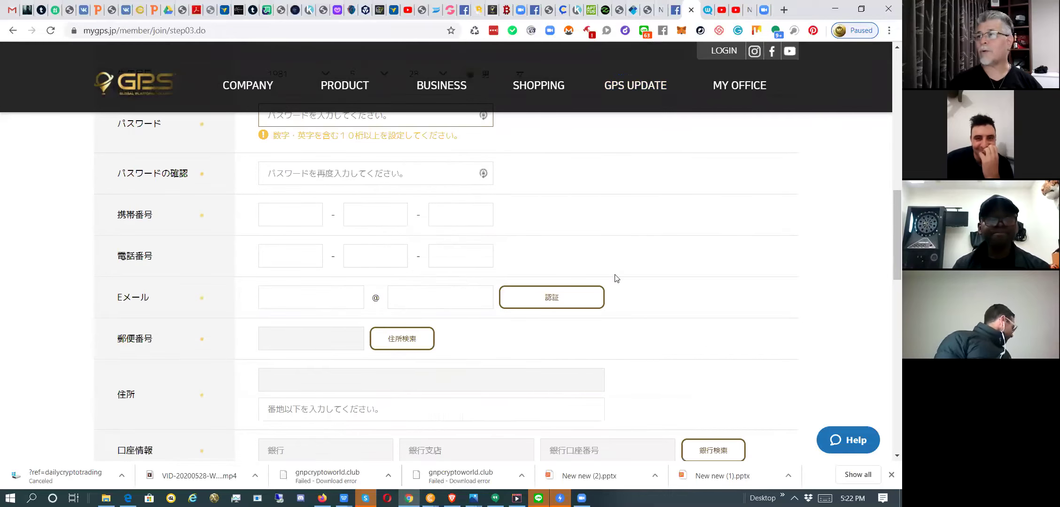
scroll(617, 278, "down", 5)
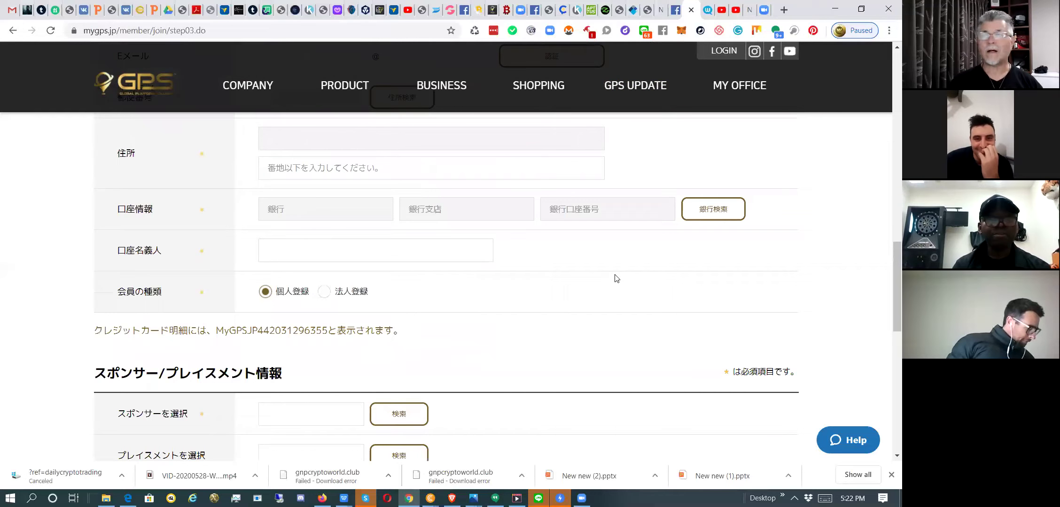
scroll(617, 279, "up", 6)
scroll(617, 279, "up", 2)
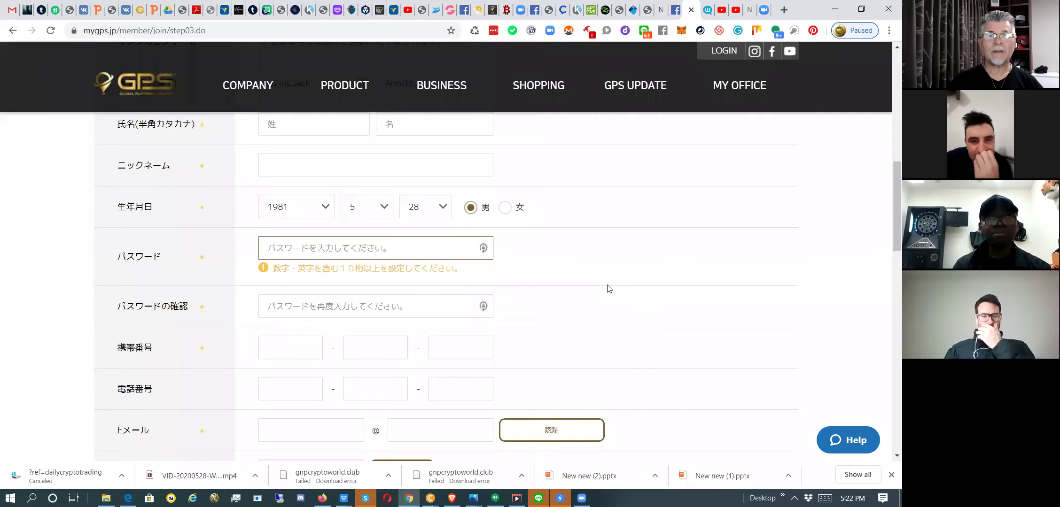
scroll(609, 289, "down", 1)
scroll(610, 289, "down", 1)
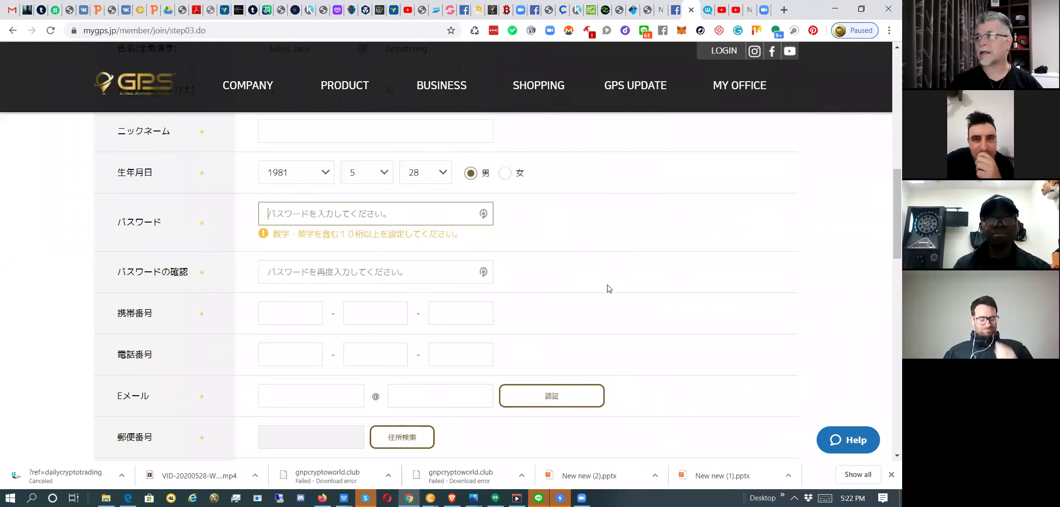
scroll(608, 285, "down", 1)
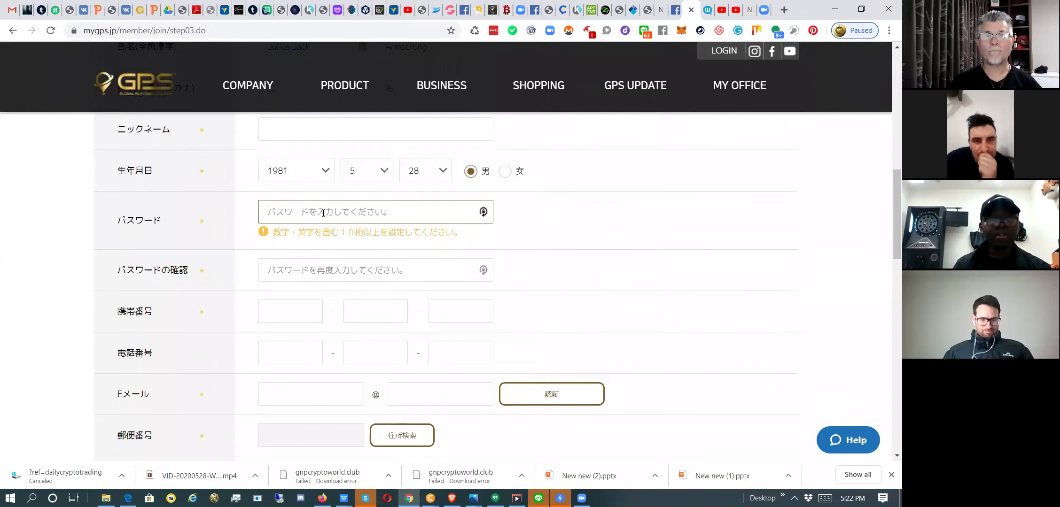
left_click(313, 275)
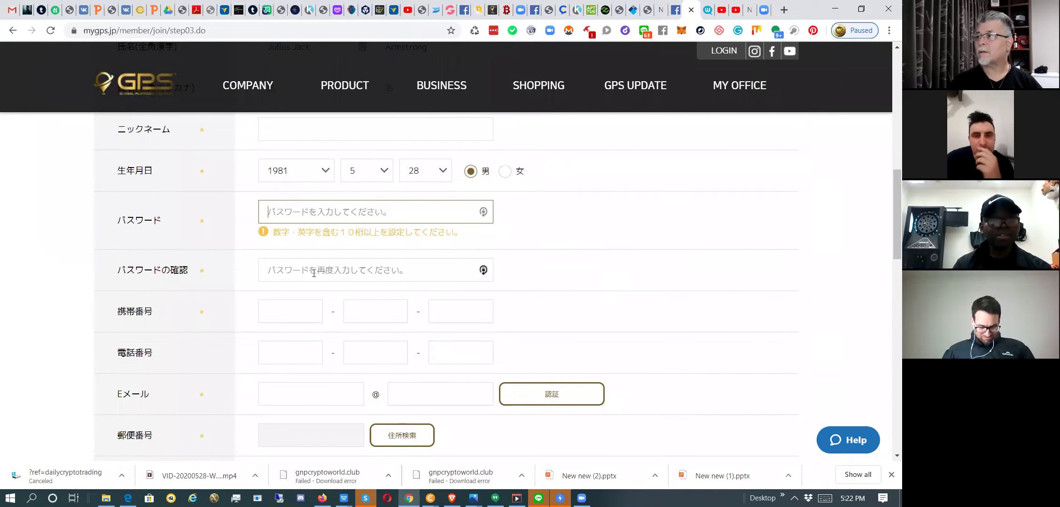
left_click(311, 274)
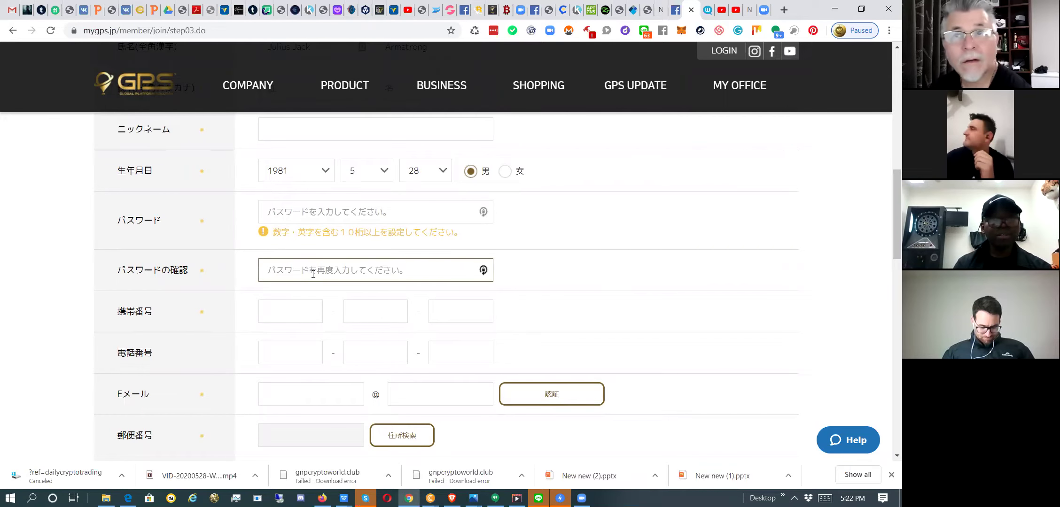
left_click(317, 213)
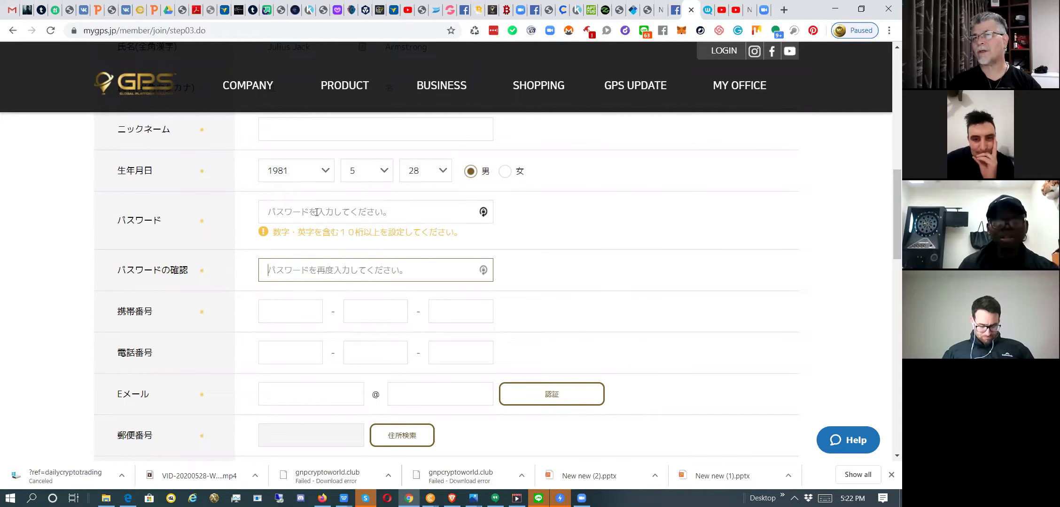
left_click(317, 213)
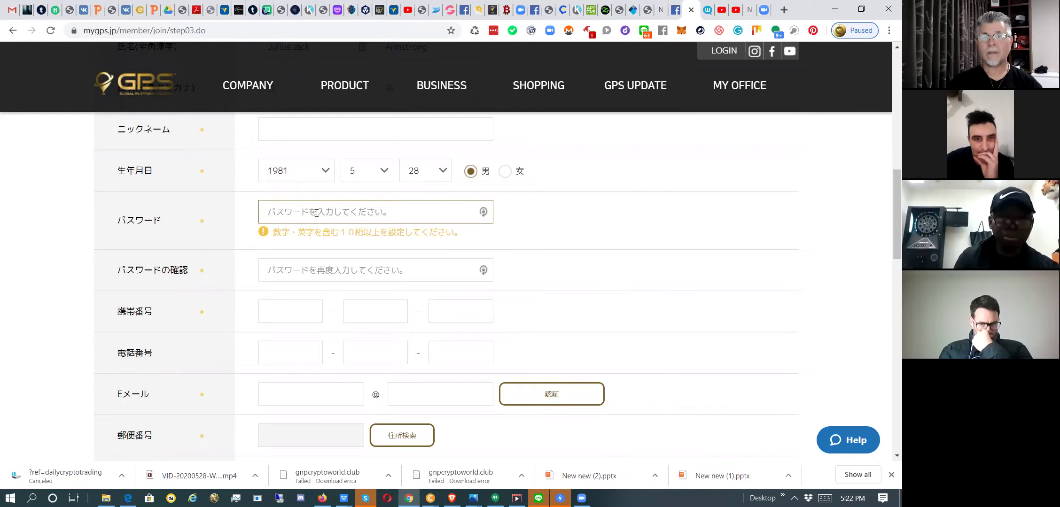
Type the account password, then begin re-entering it in the confirmation field.
type("••")
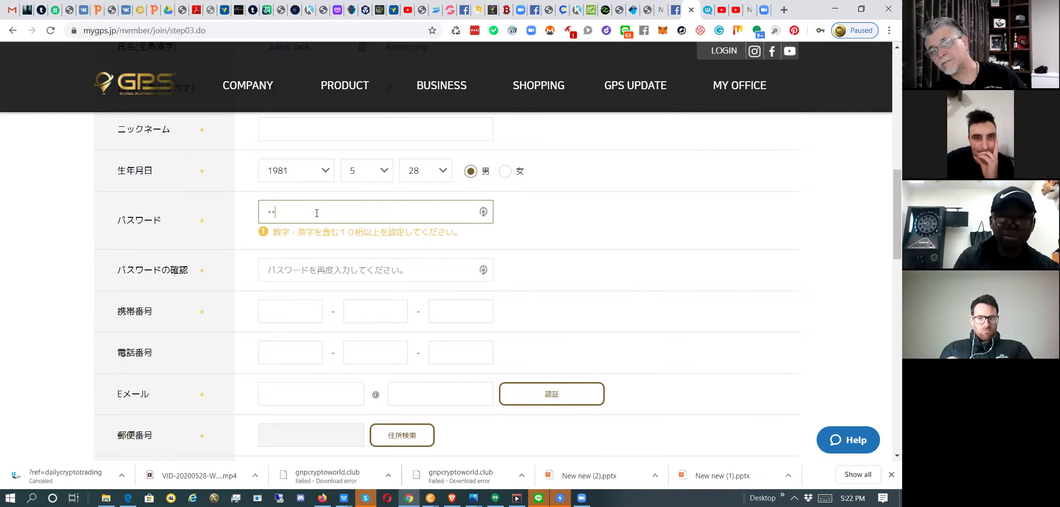
type("•••••")
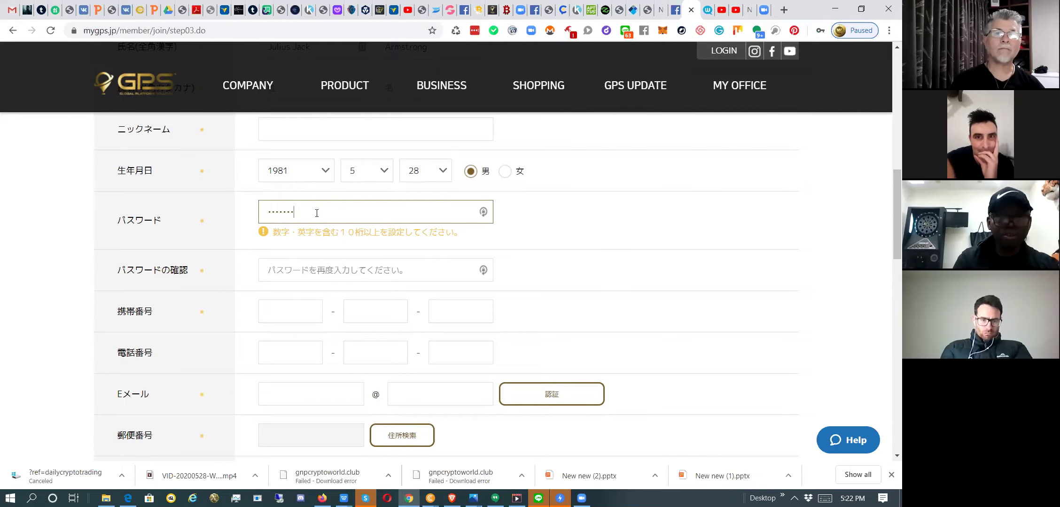
type("•••")
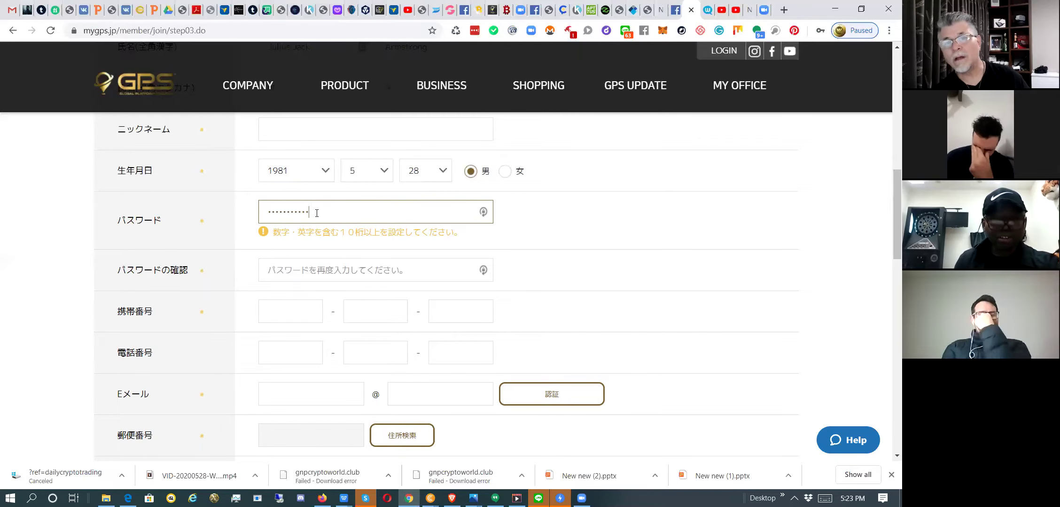
type("•••")
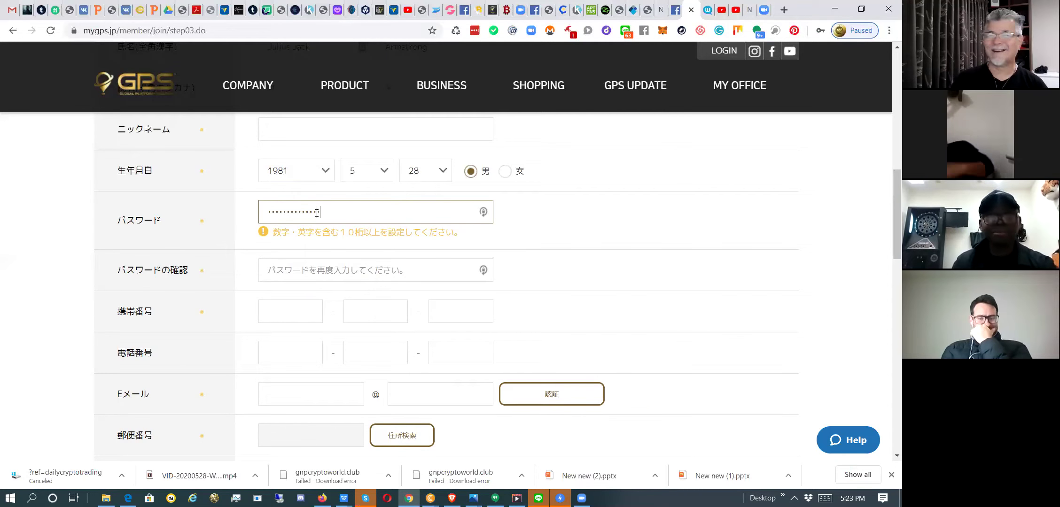
left_click(325, 277)
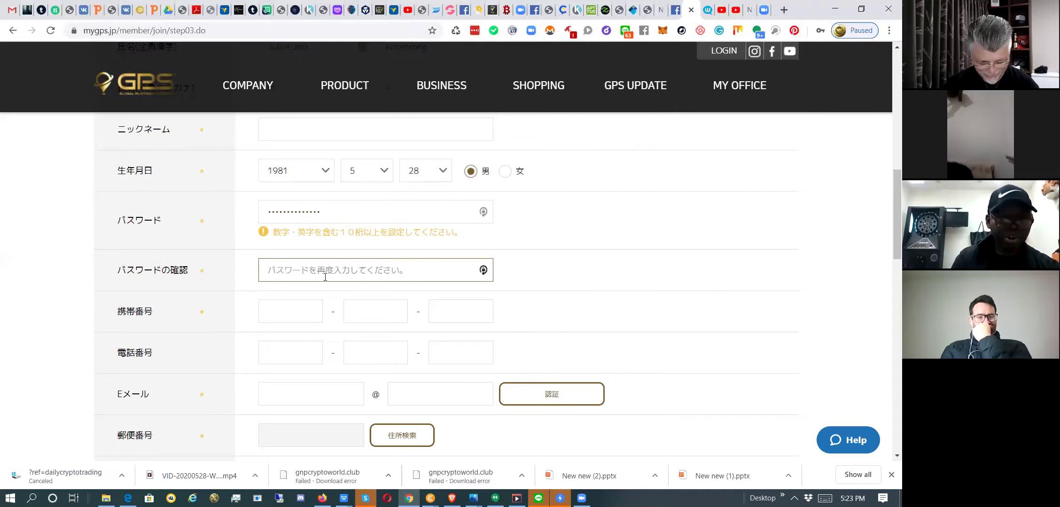
type("•")
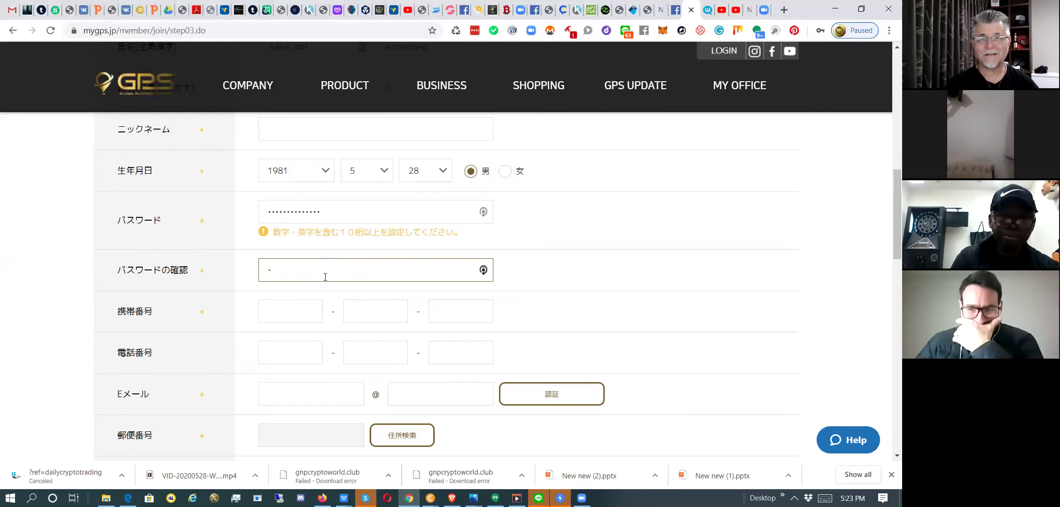
type("••••••••••")
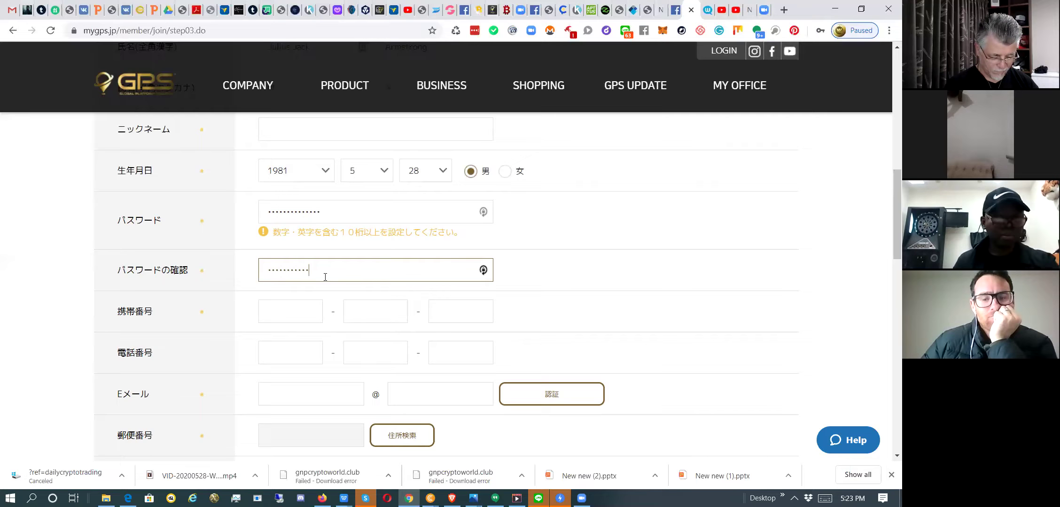
type("•••")
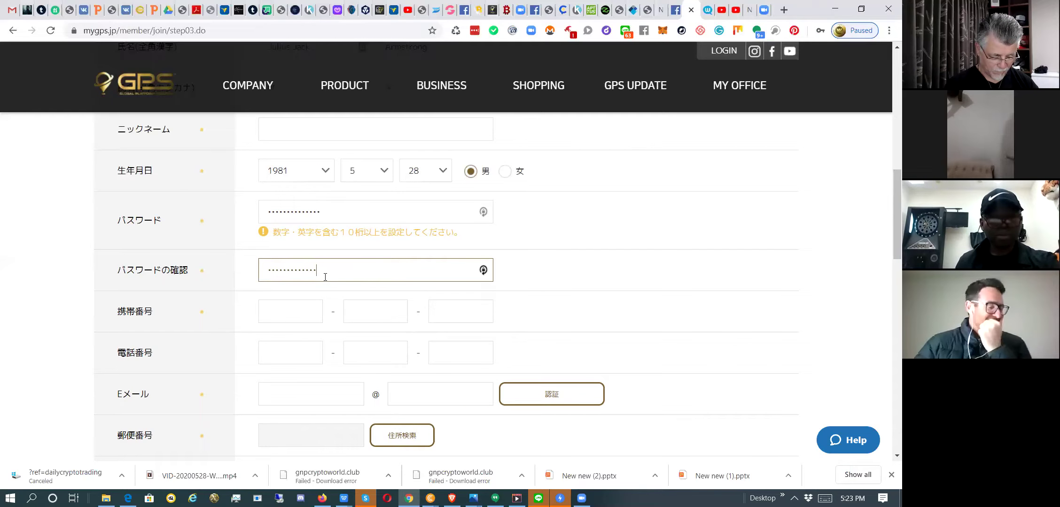
Fill the three mobile number boxes with the member's mobile number.
left_click(301, 317)
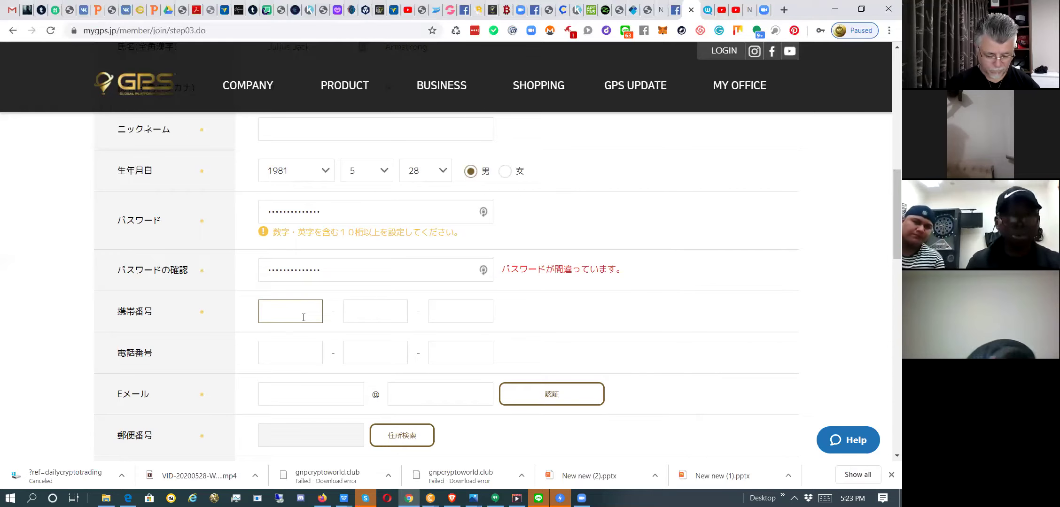
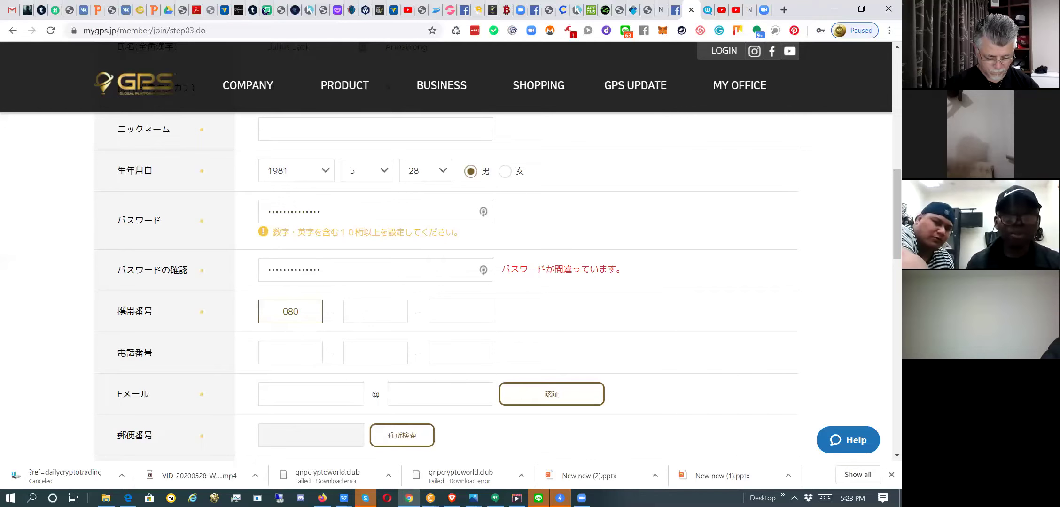
left_click(361, 314)
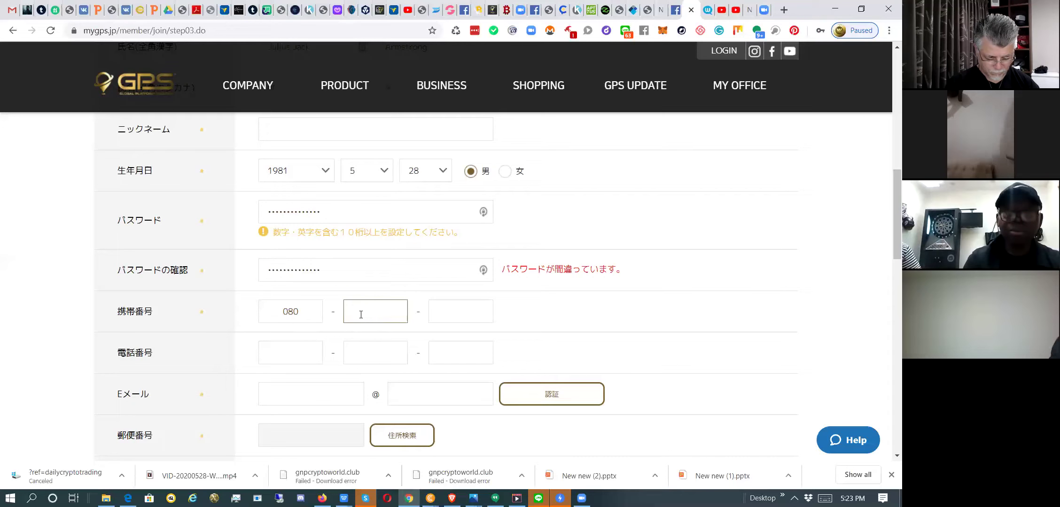
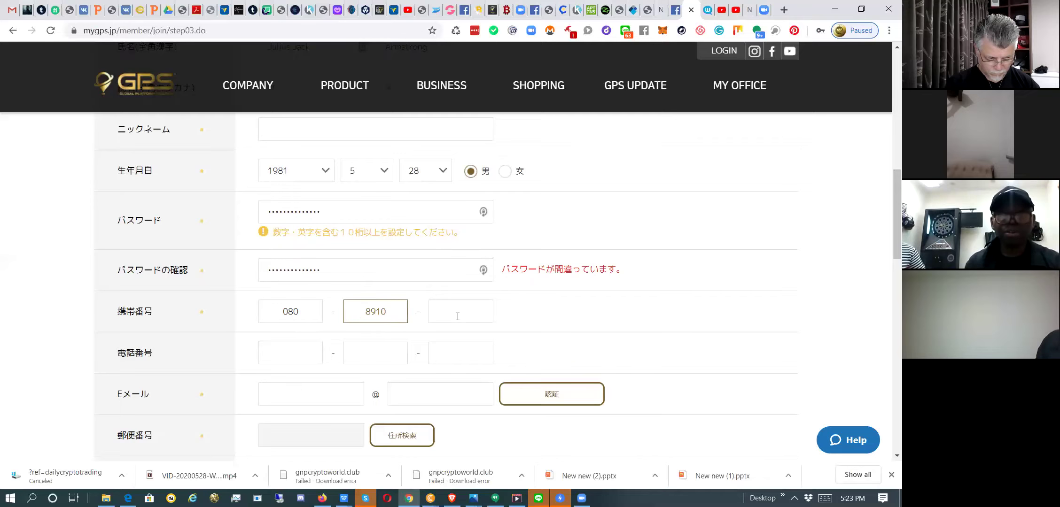
left_click(462, 313)
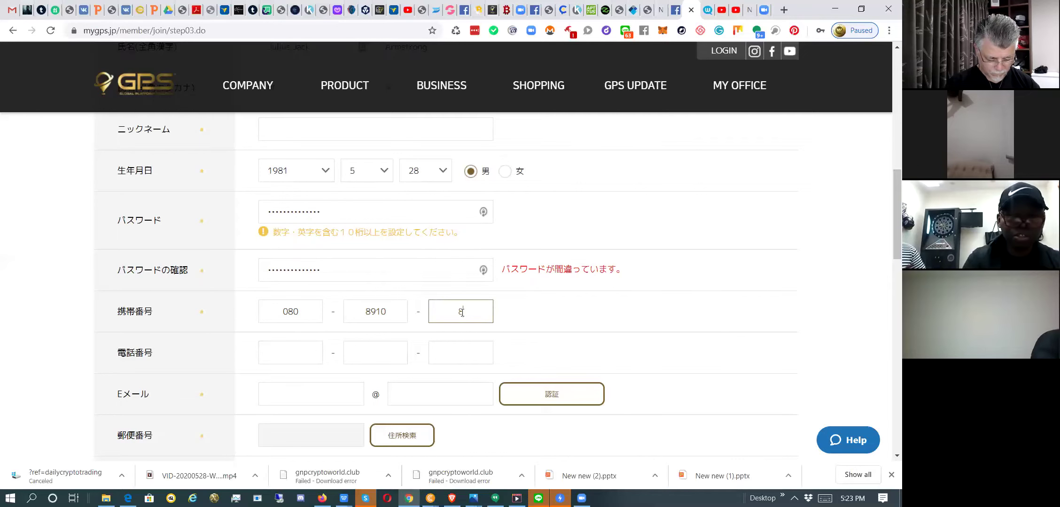
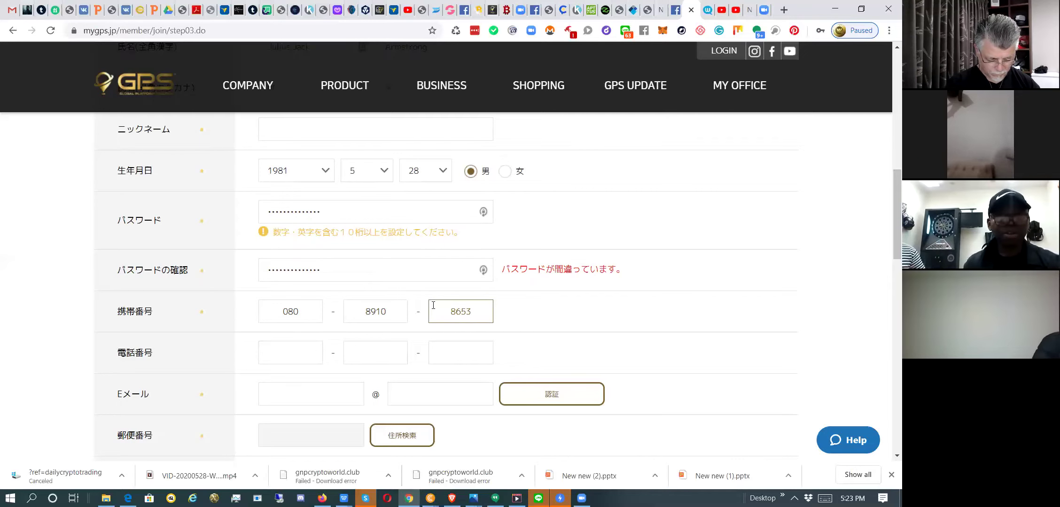
Fill the three 電話番号 boxes with the member's phone number.
key("Tab")
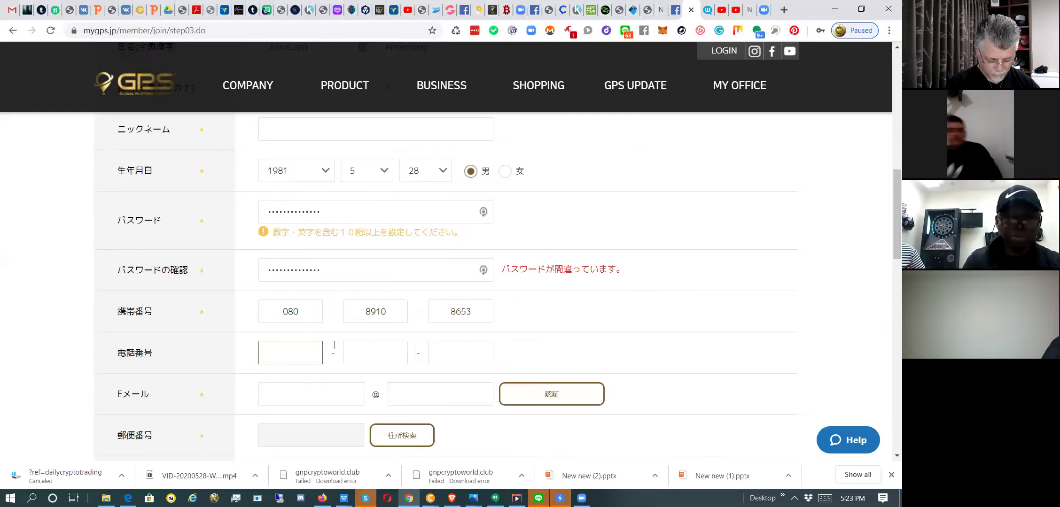
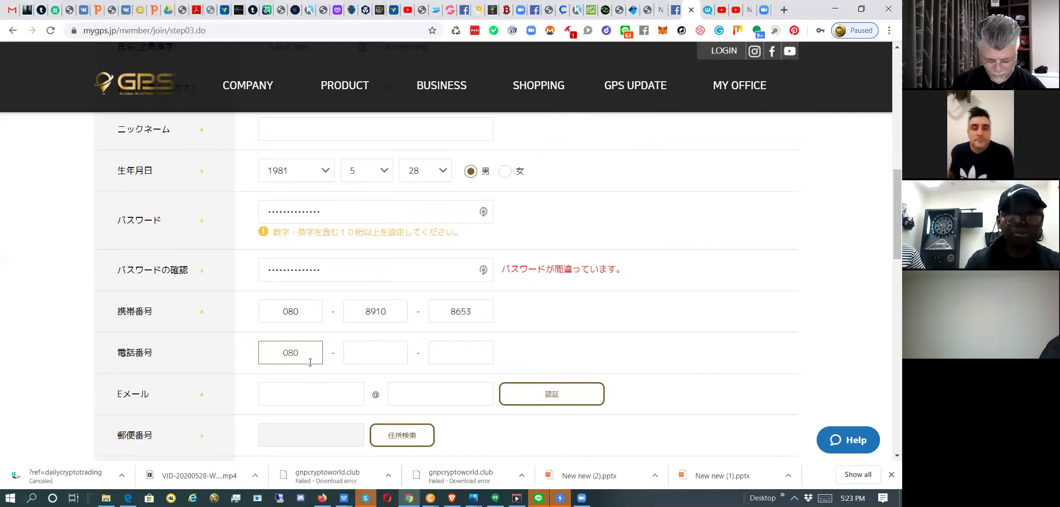
left_click(366, 356)
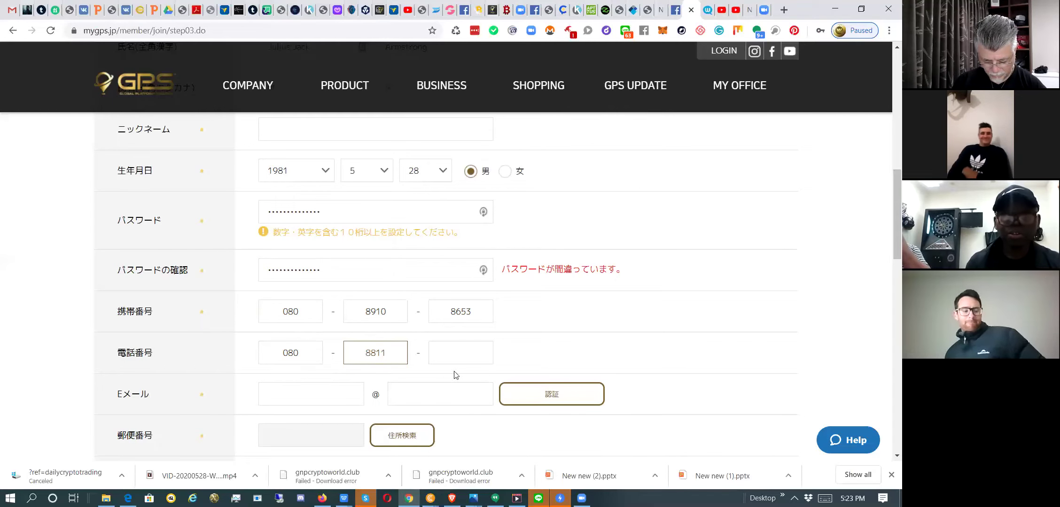
left_click(451, 359)
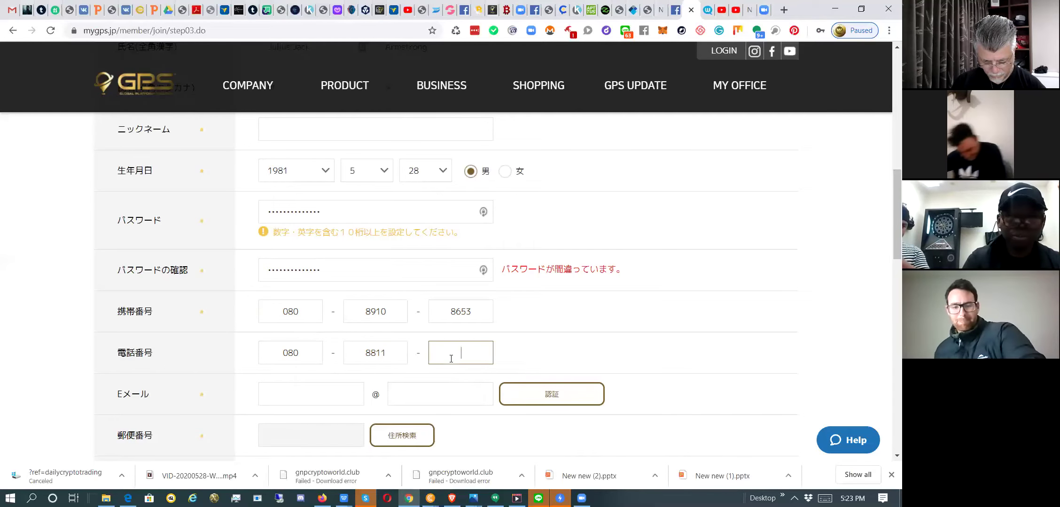
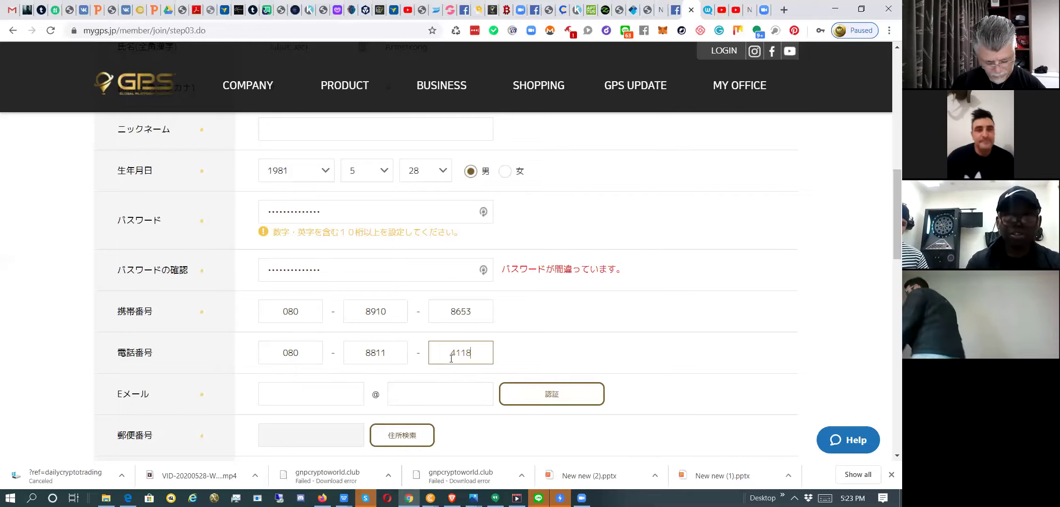
Enter the member's e-mail name and the gmail.com domain in the Eメール fields.
scroll(451, 359, "down", 3)
left_click(330, 264)
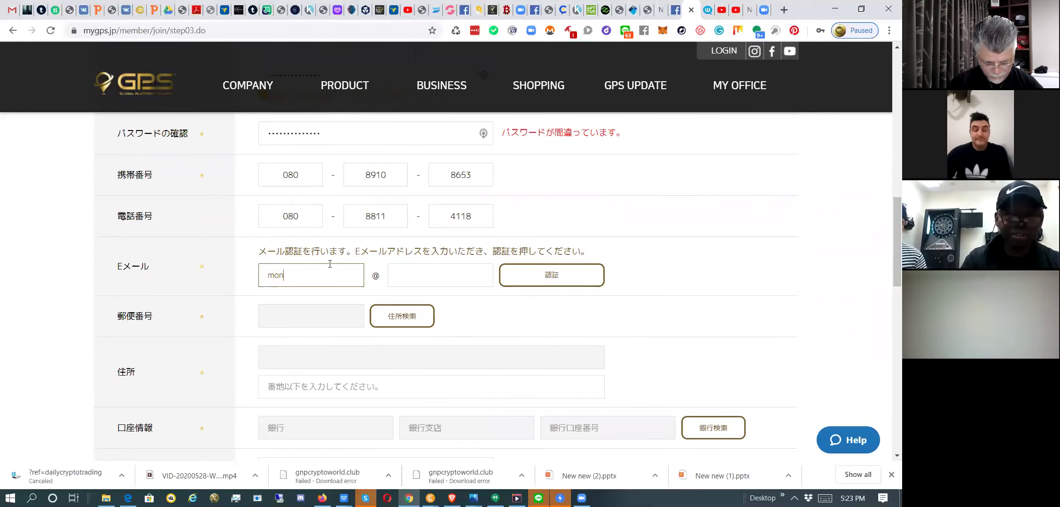
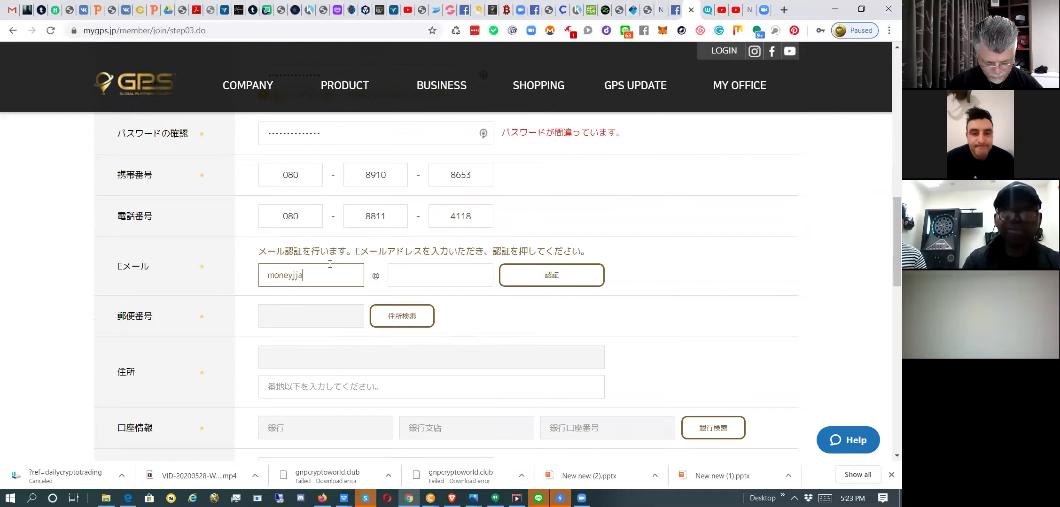
left_click(446, 275)
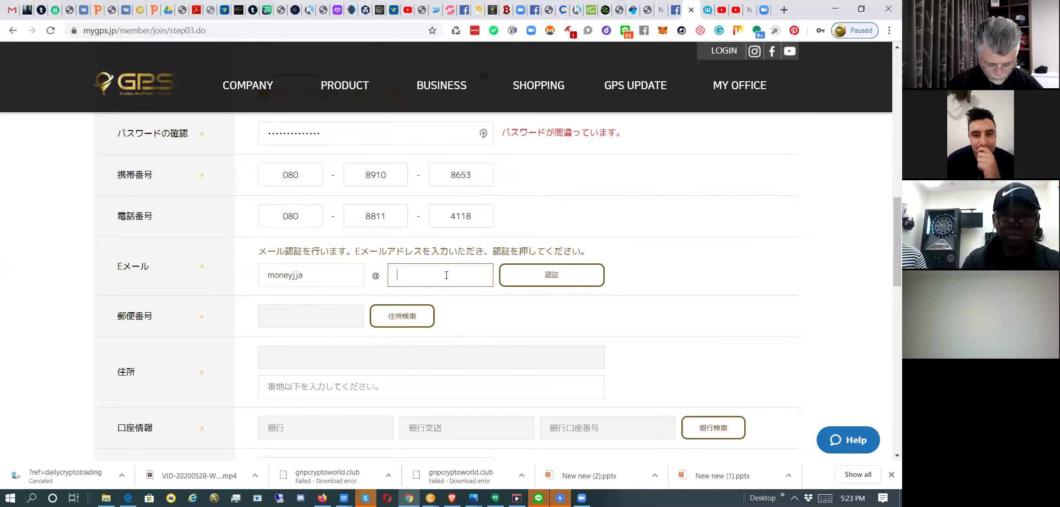
type("gmail")
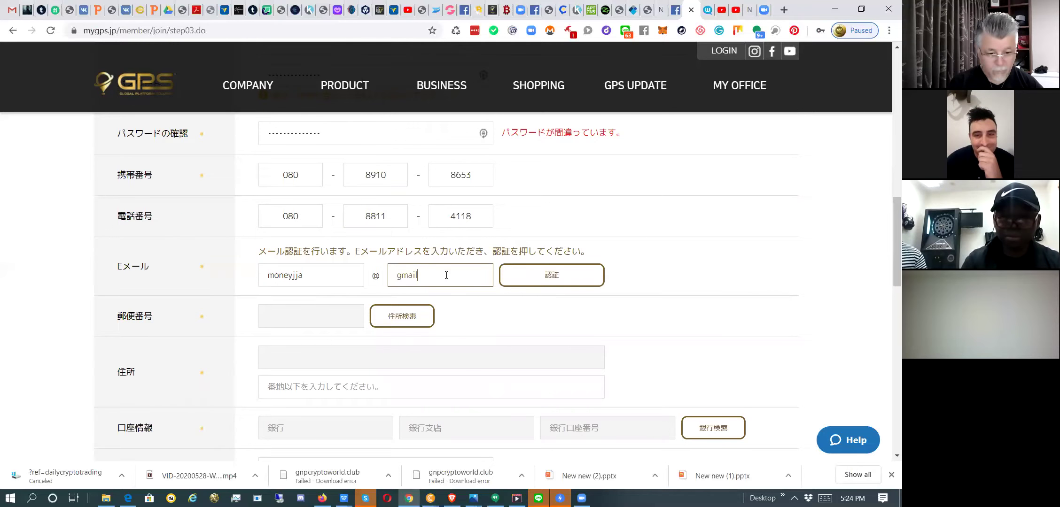
type(".com")
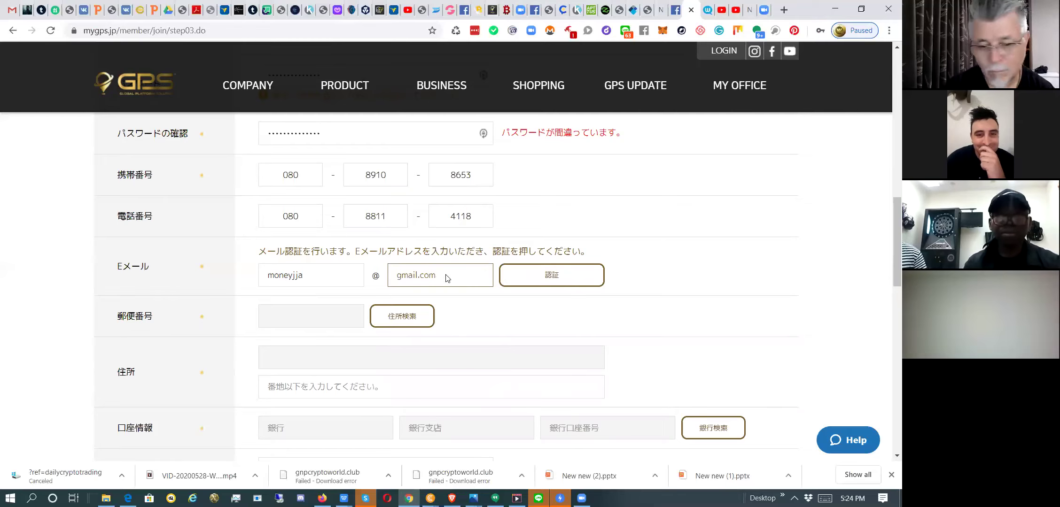
left_click(296, 322)
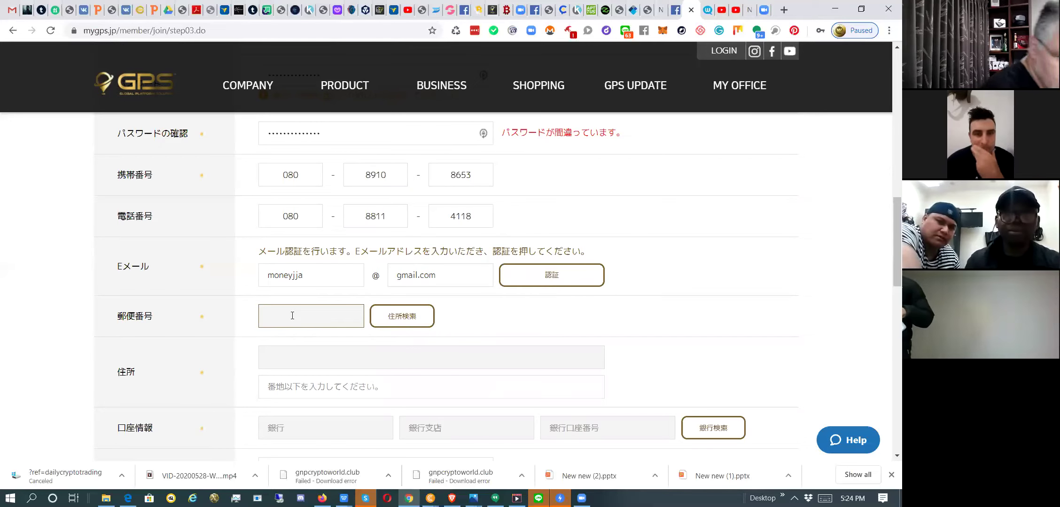
Open and close the postal-code address search, then select the postal code and address fields.
left_click(410, 317)
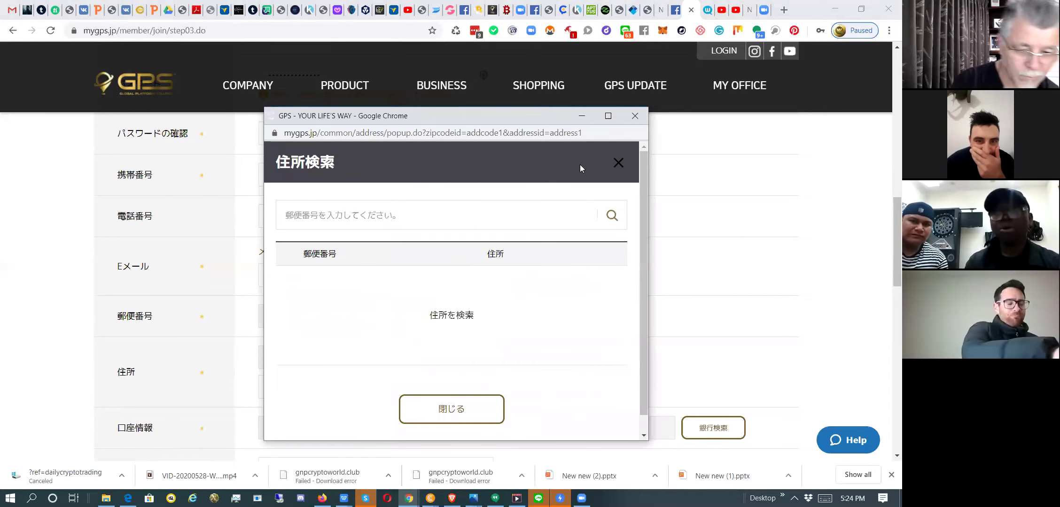
left_click(635, 116)
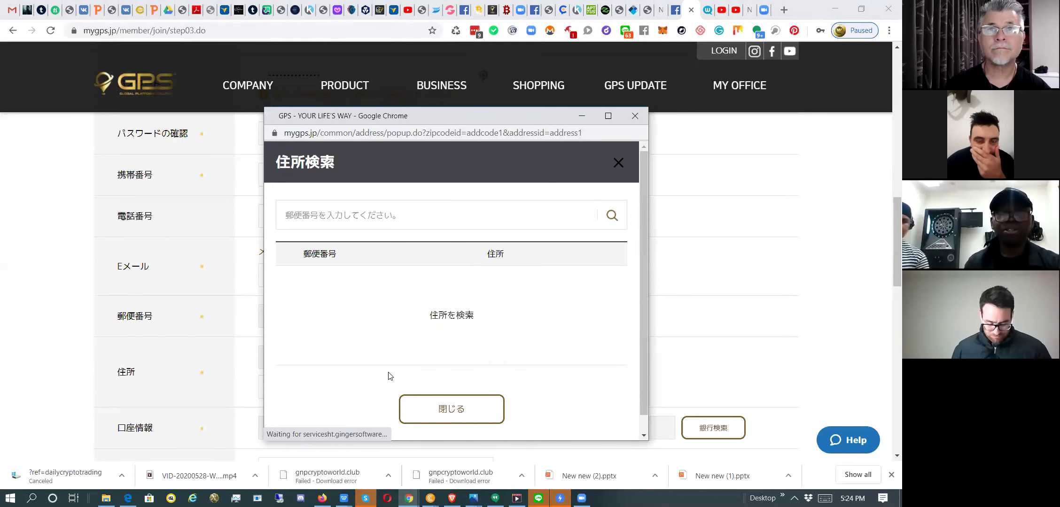
left_click(319, 315)
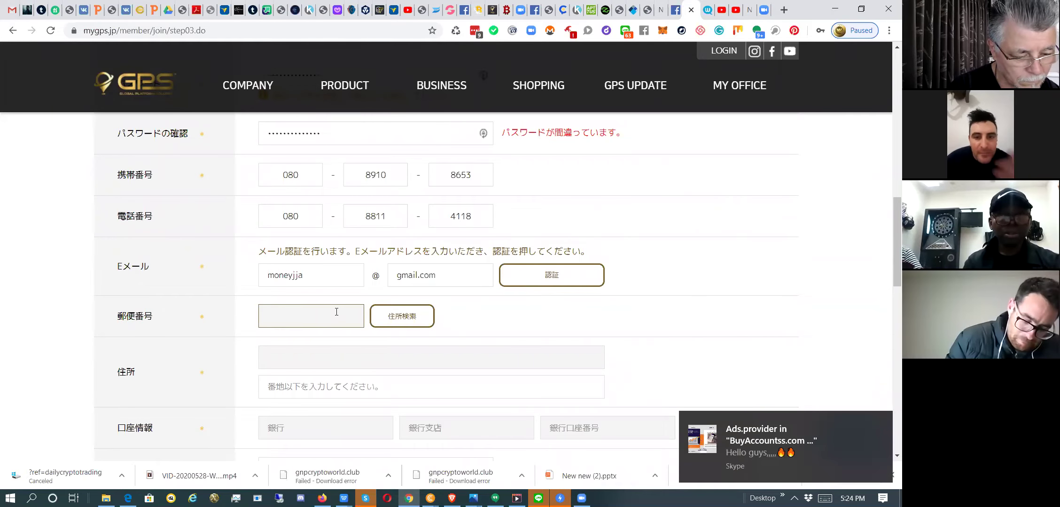
left_click(310, 363)
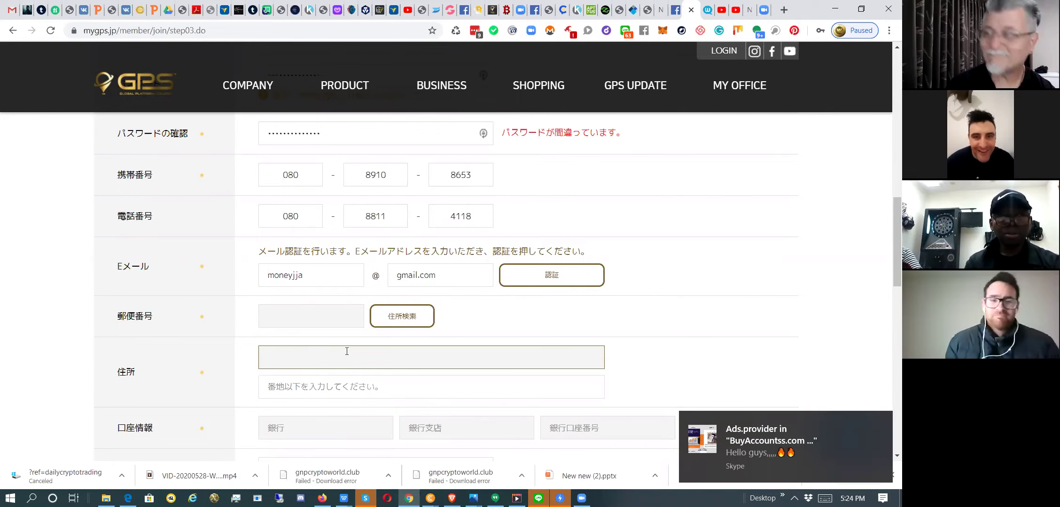
scroll(347, 351, "down", 1)
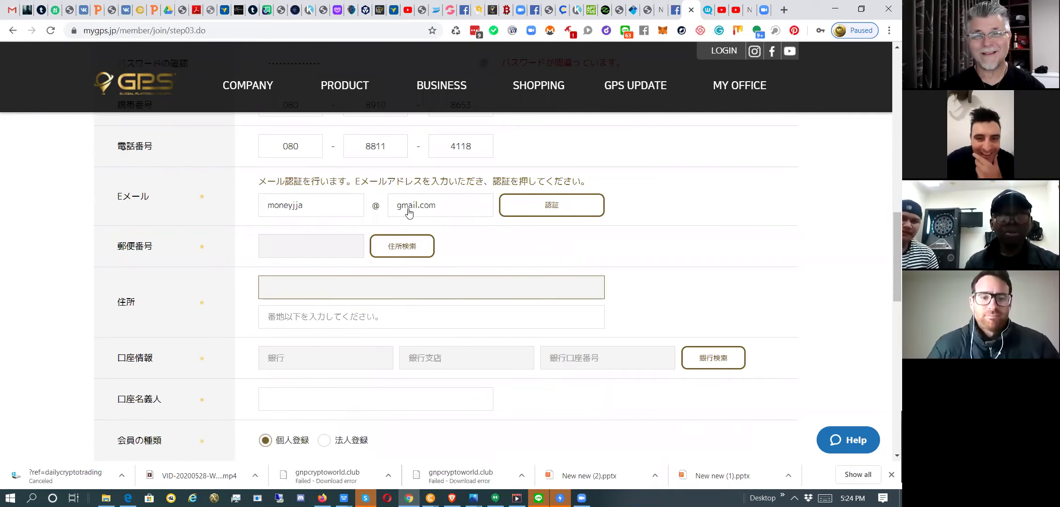
scroll(408, 212, "down", 1)
Search the applicant's street address in 住所検索, dismiss the numbers-only warning, and close it.
left_click(407, 208)
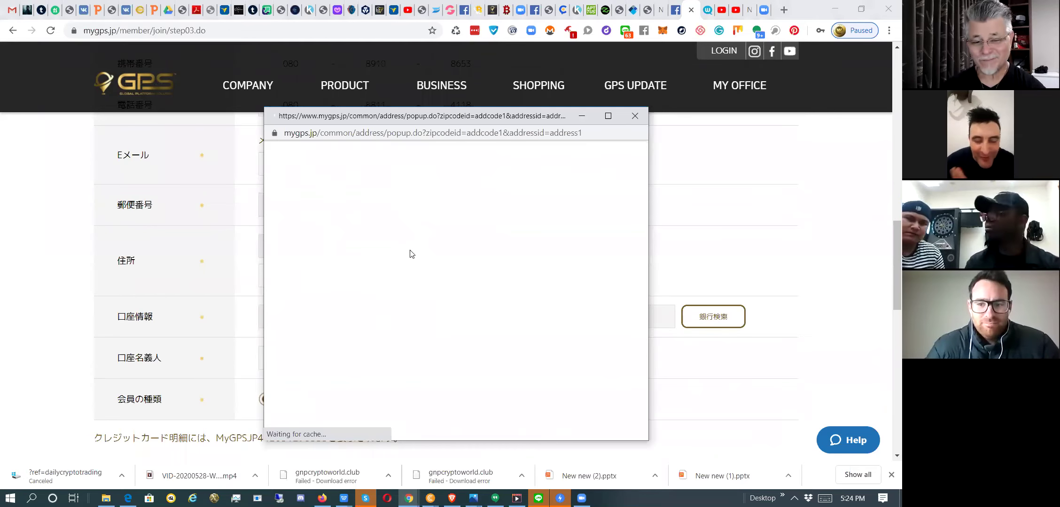
scroll(422, 319, "down", 1)
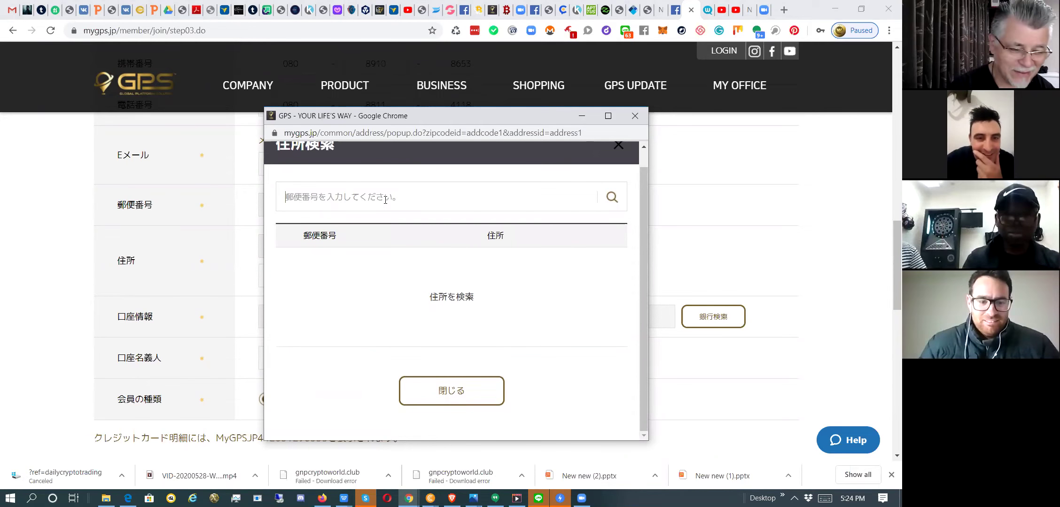
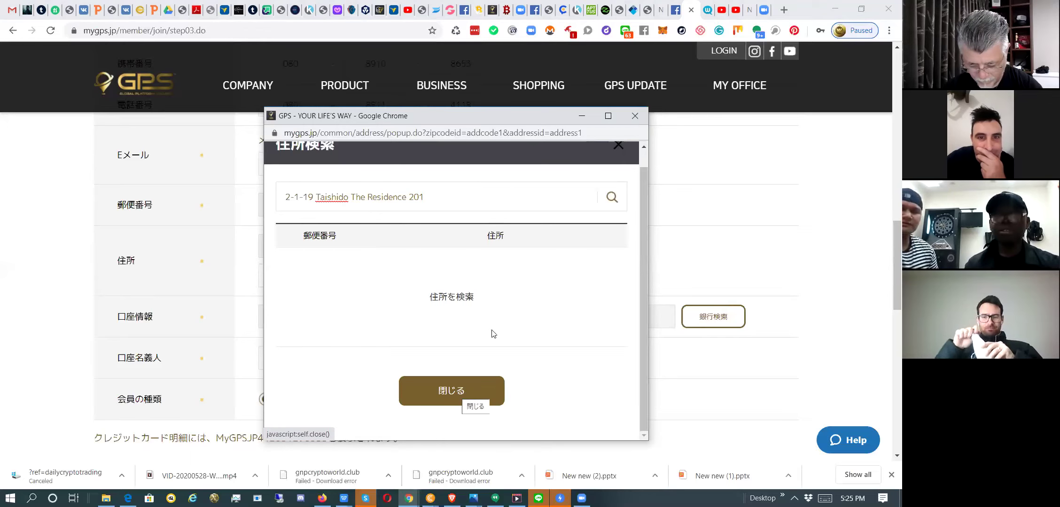
left_click(612, 199)
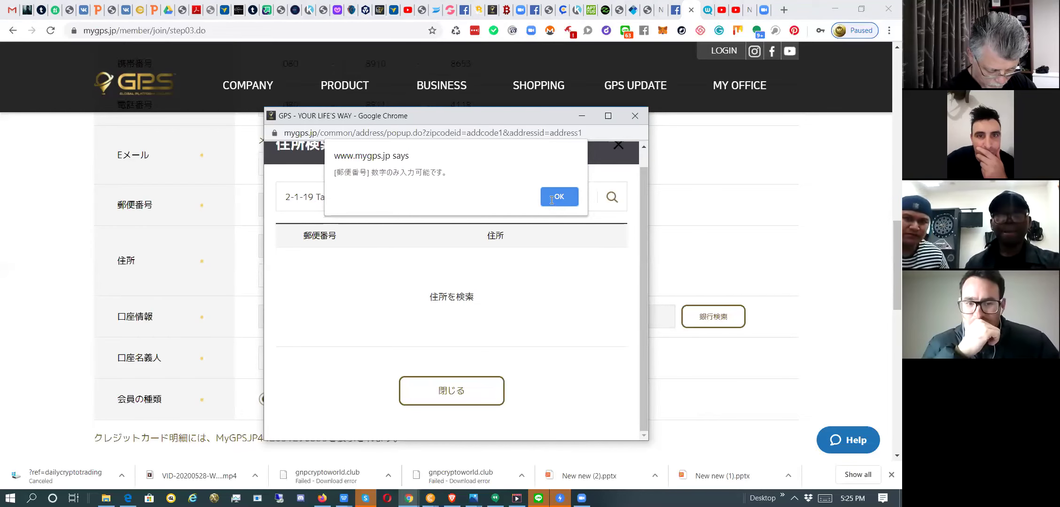
left_click(551, 201)
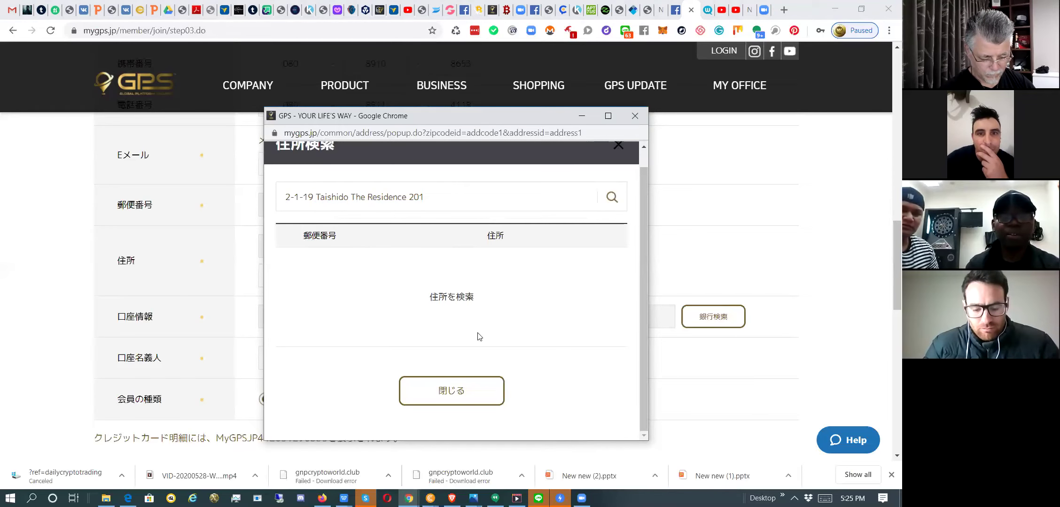
left_click(445, 392)
Type the applicant's street address with building name and room number, correcting a typo.
left_click(285, 208)
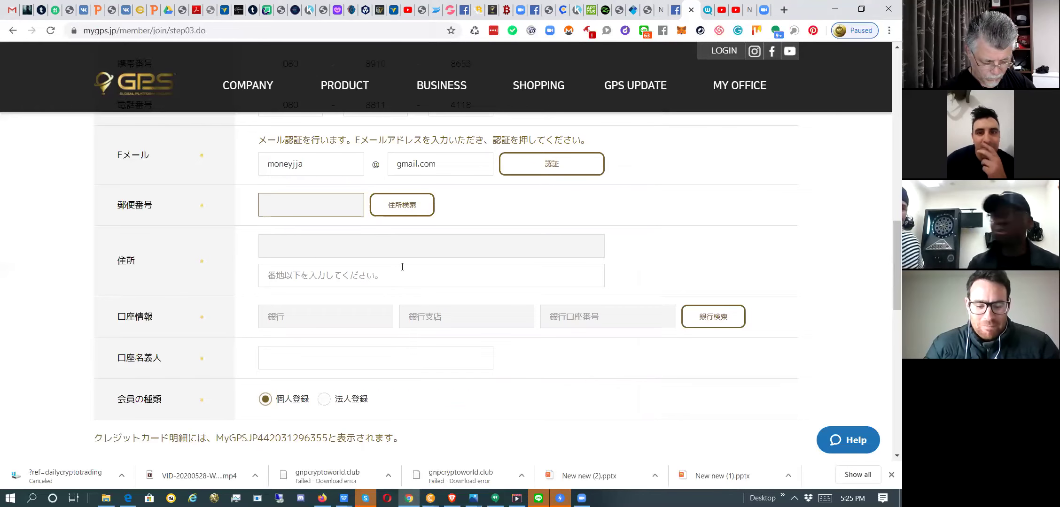
left_click(450, 248)
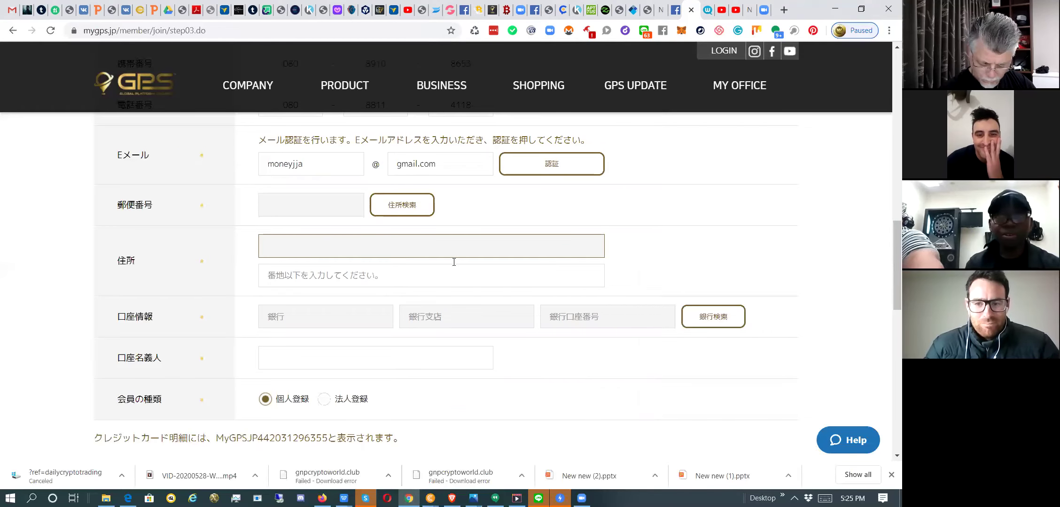
left_click(329, 277)
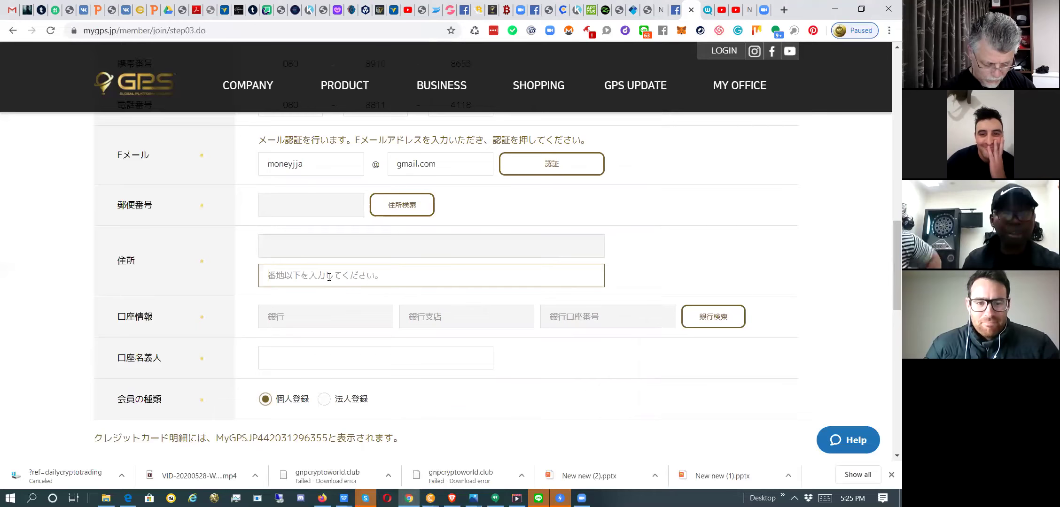
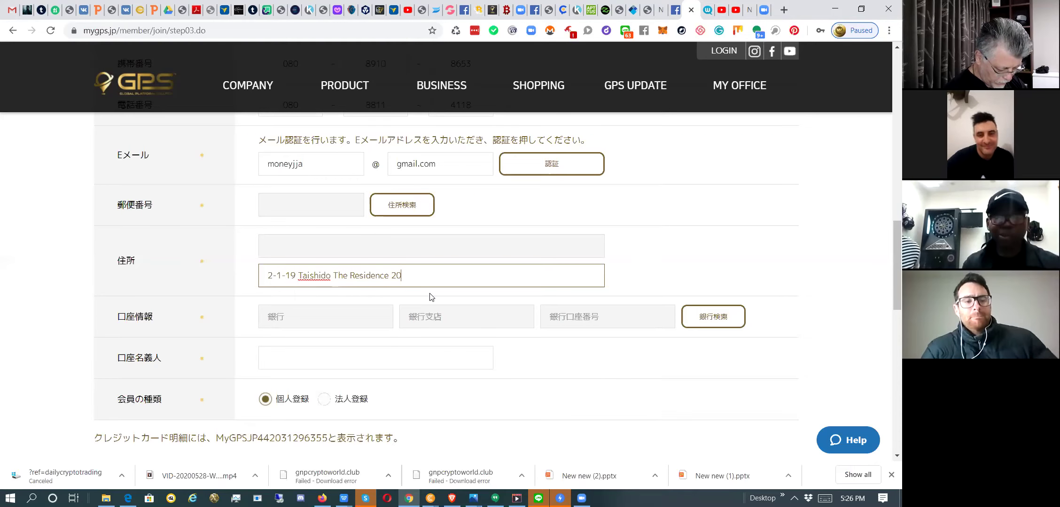
left_click(360, 322)
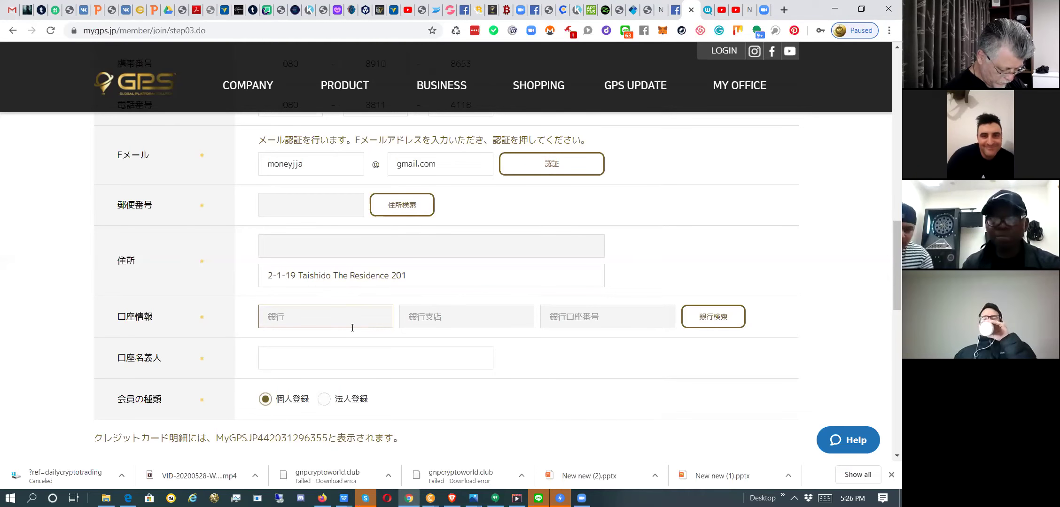
scroll(354, 339, "down", 1)
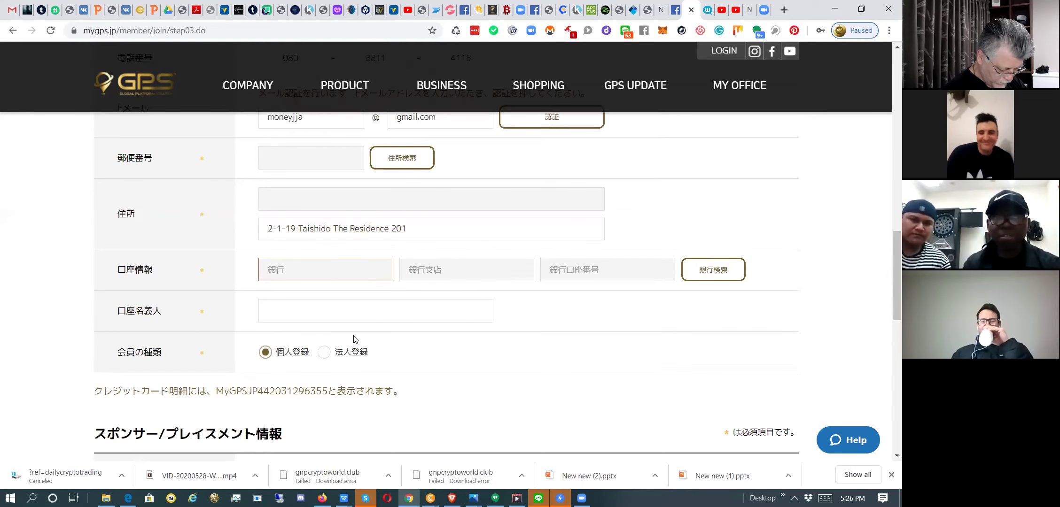
scroll(356, 285, "down", 1)
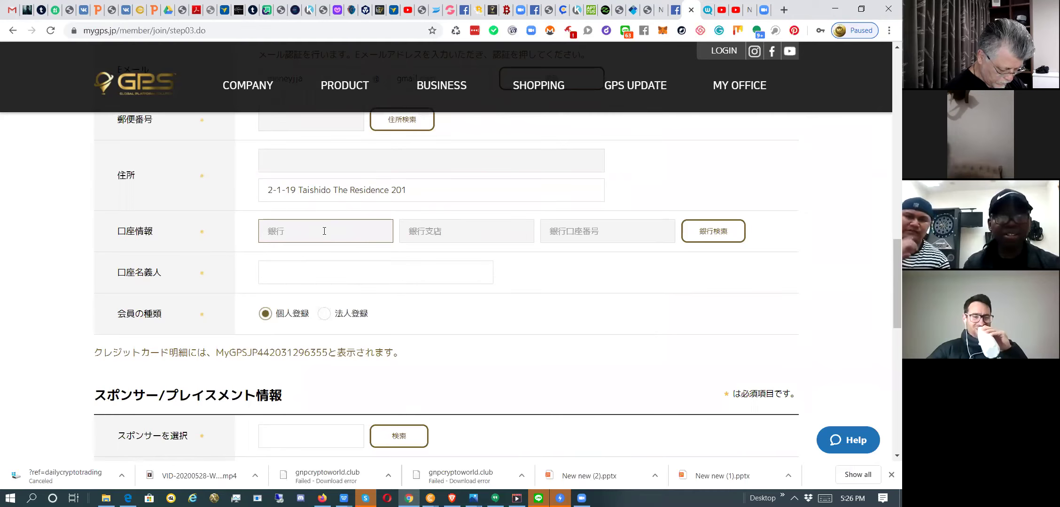
left_click(705, 240)
Enter the bank name SMBC PRESTIA and the account number in the 口座名義人 field.
left_click(397, 271)
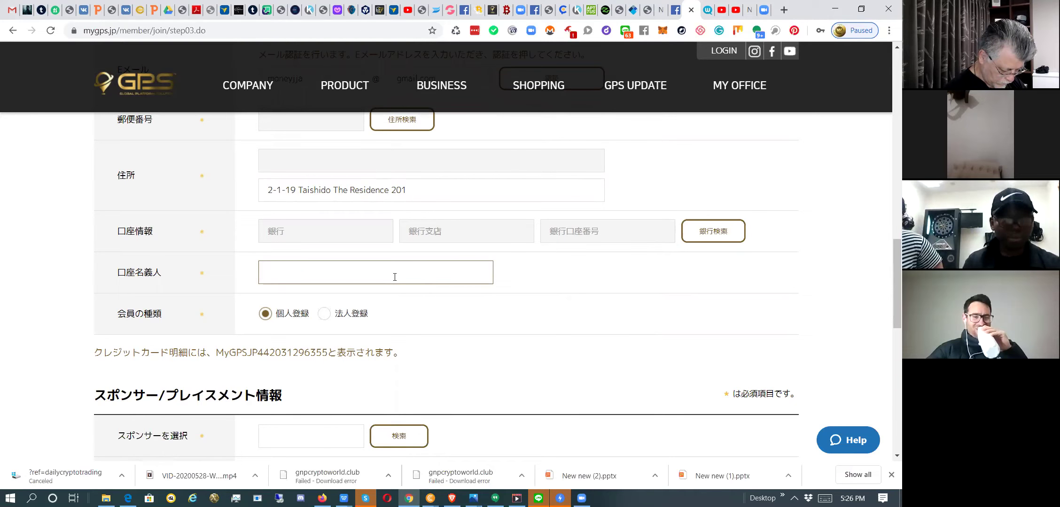
type("SMB")
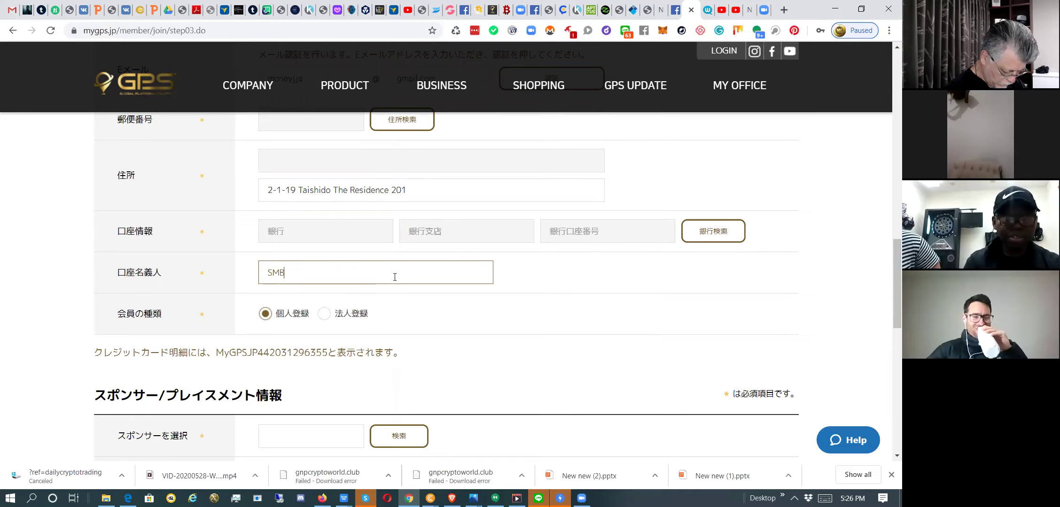
type("C")
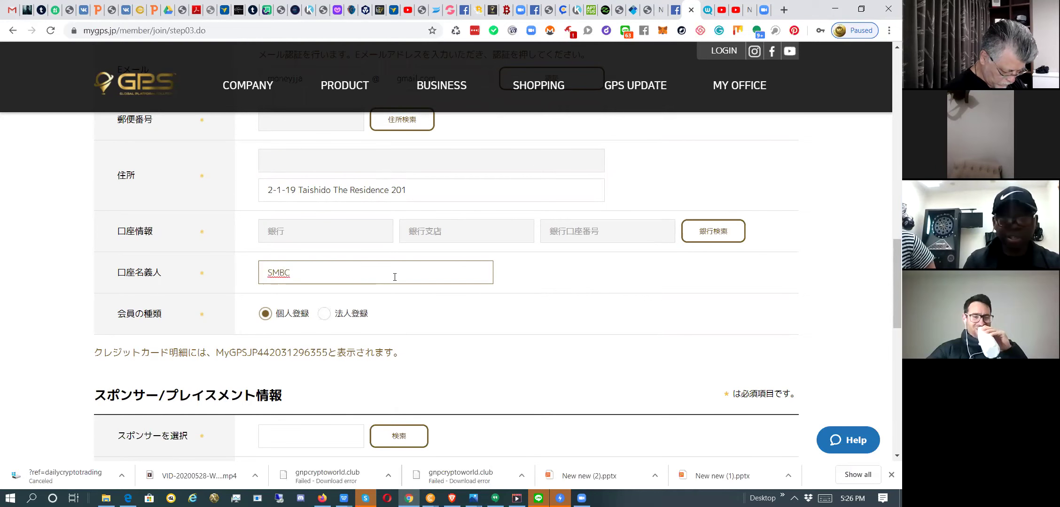
type(" PRE")
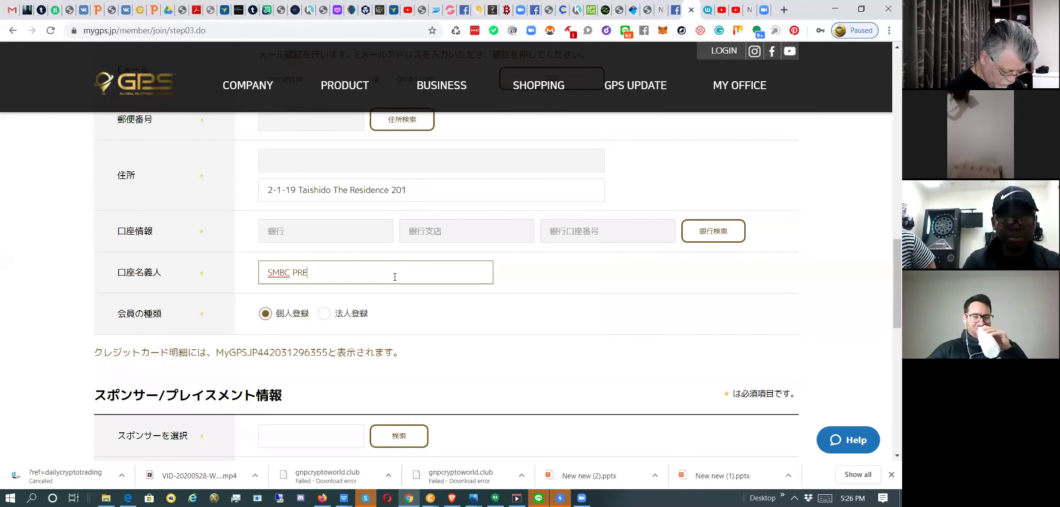
type("STIA")
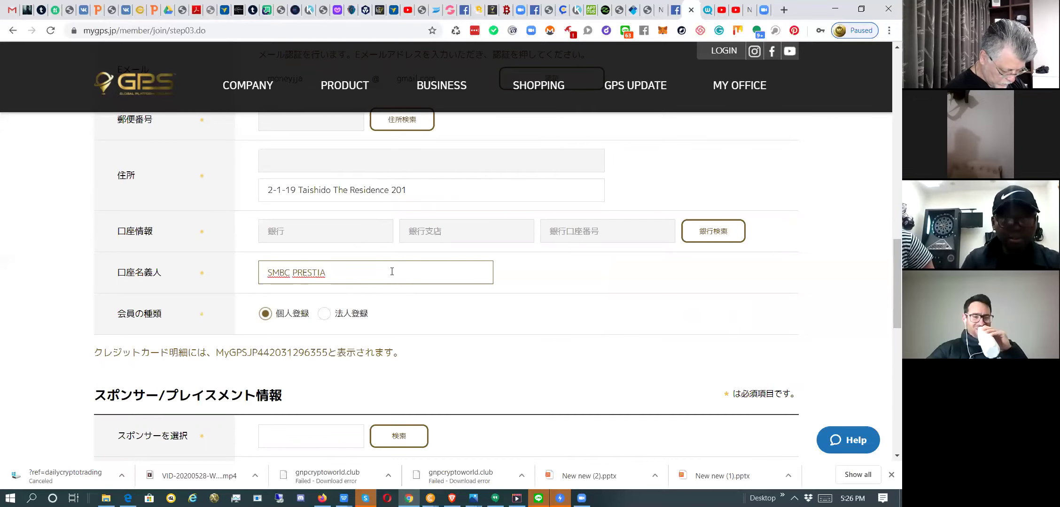
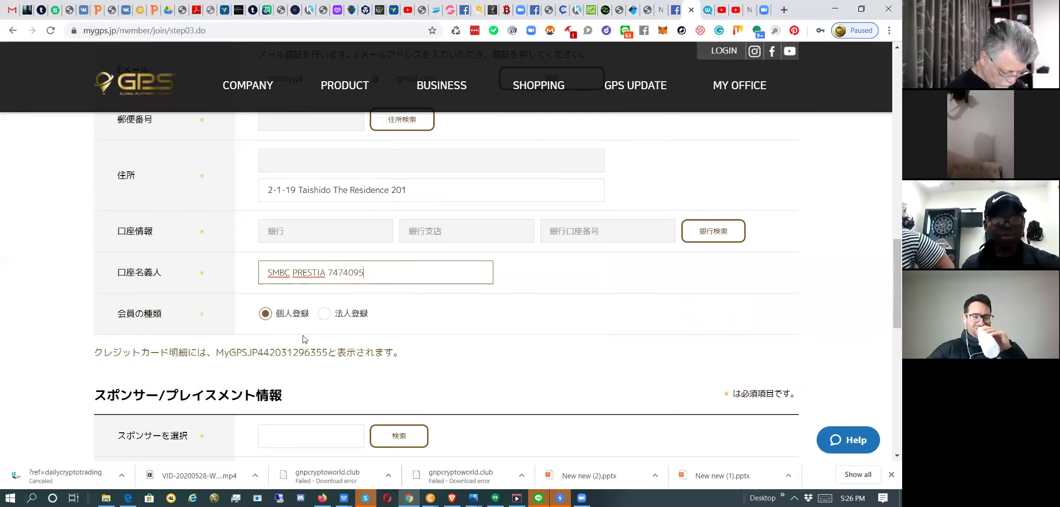
scroll(293, 263, "down", 4)
left_click(293, 265)
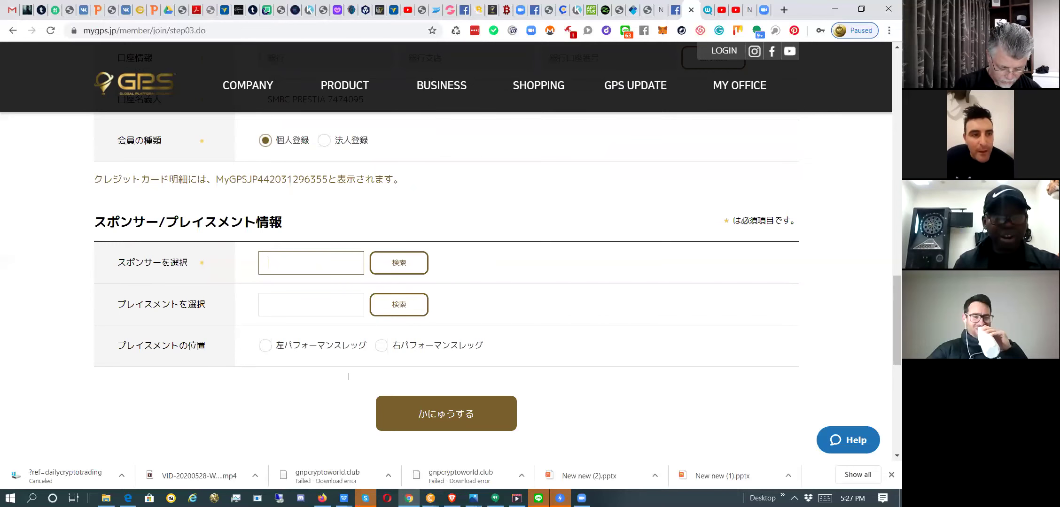
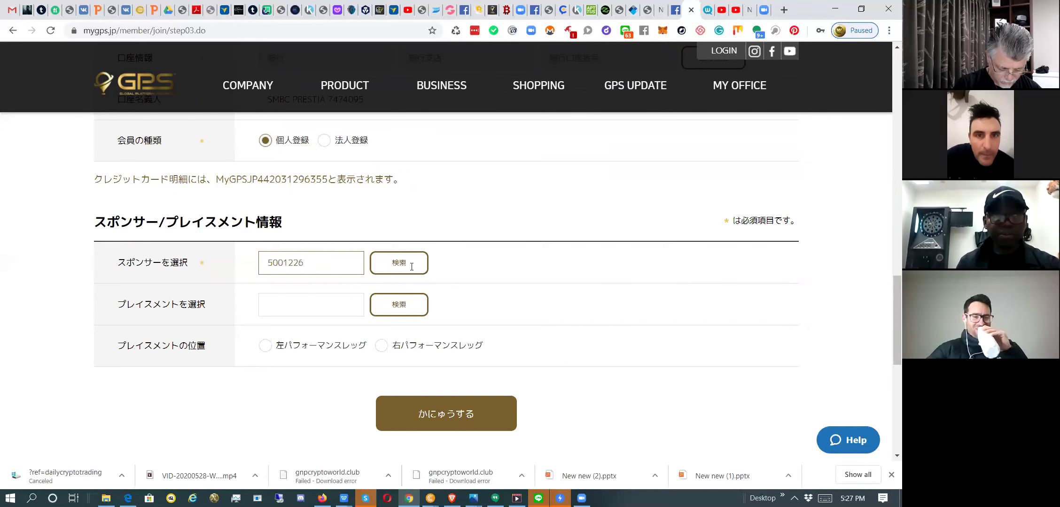
Type the sponsor's member ID into スポンサーを選択 and run the 検索 lookup.
left_click(411, 267)
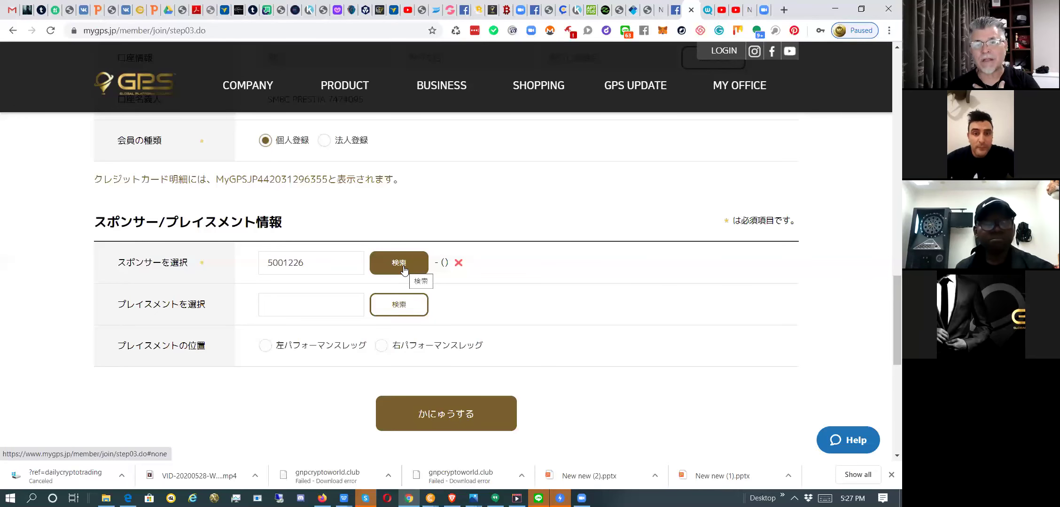
left_click(321, 307)
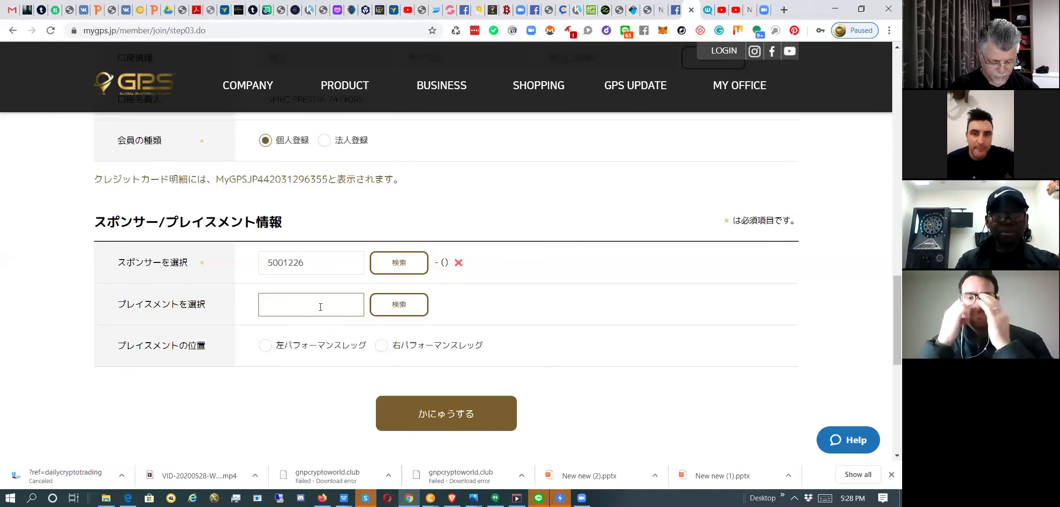
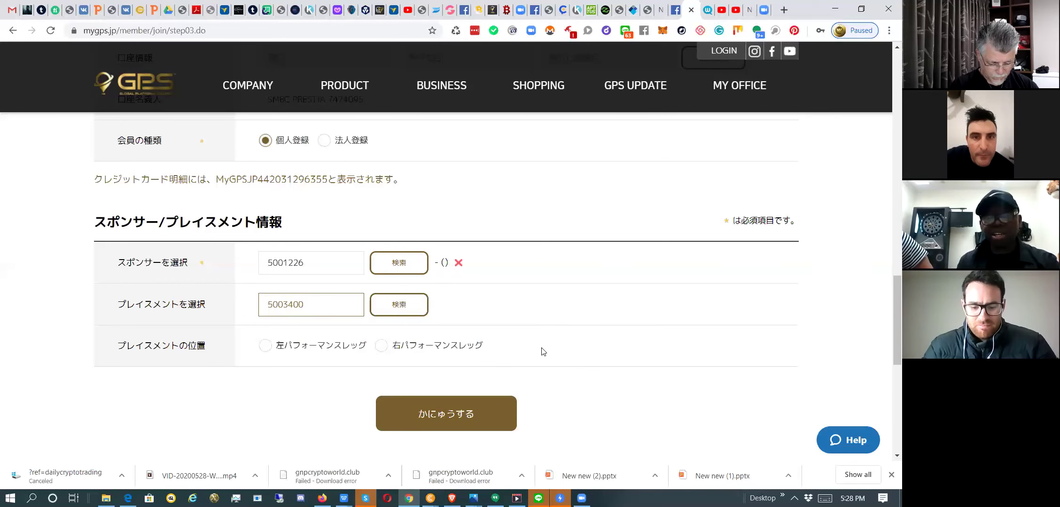
Type the placement member's full ID into the プレイスメントを選択 field.
scroll(543, 352, "down", 2)
scroll(543, 352, "up", 10)
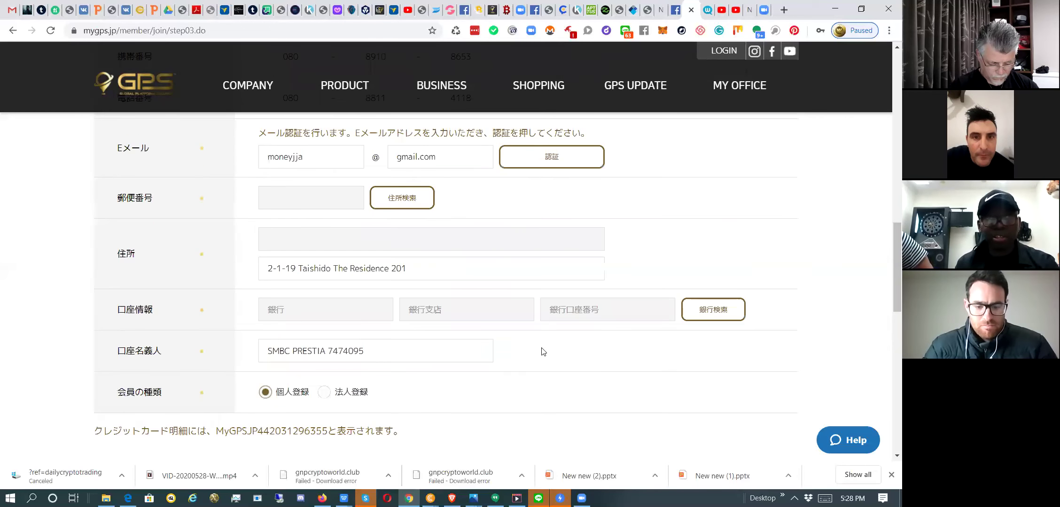
scroll(543, 351, "up", 8)
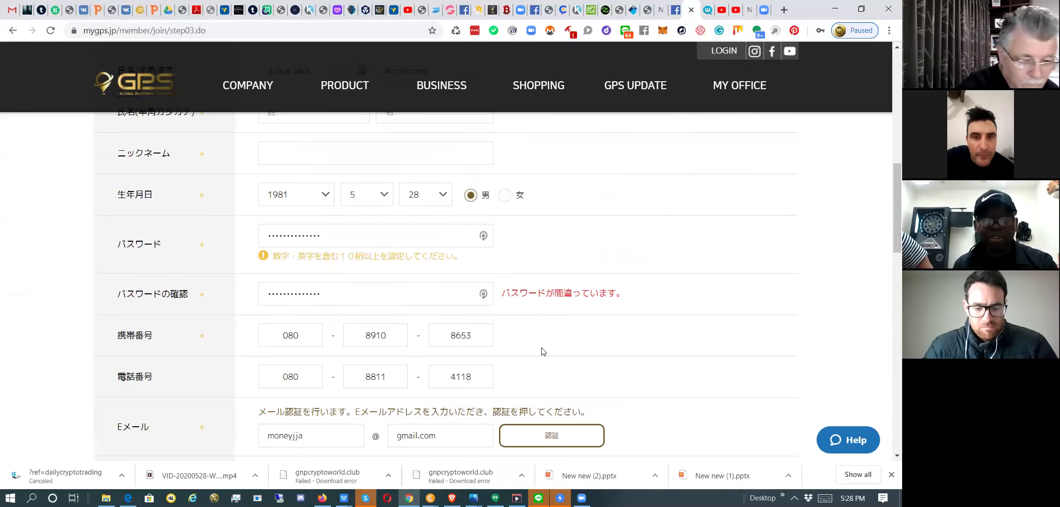
scroll(543, 352, "down", 2)
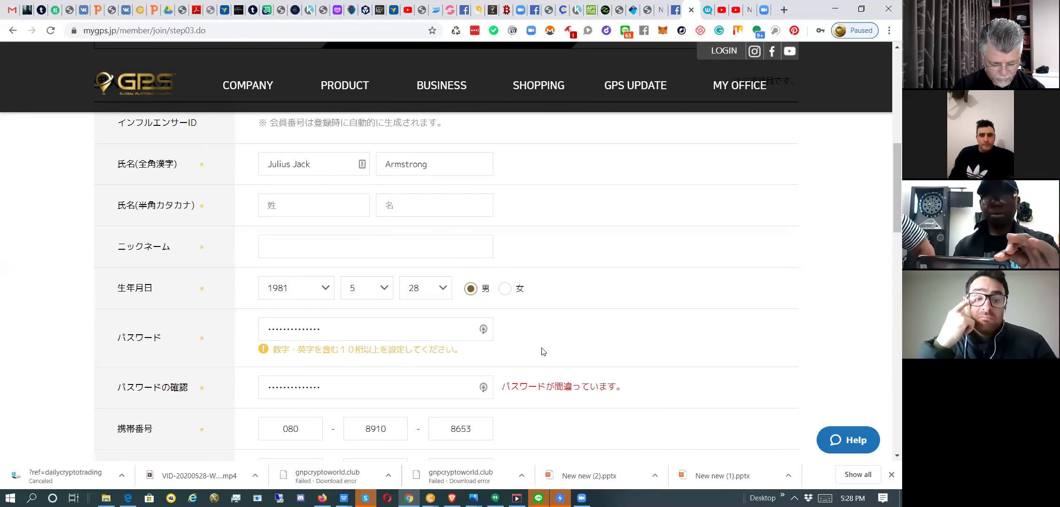
scroll(544, 352, "down", 5)
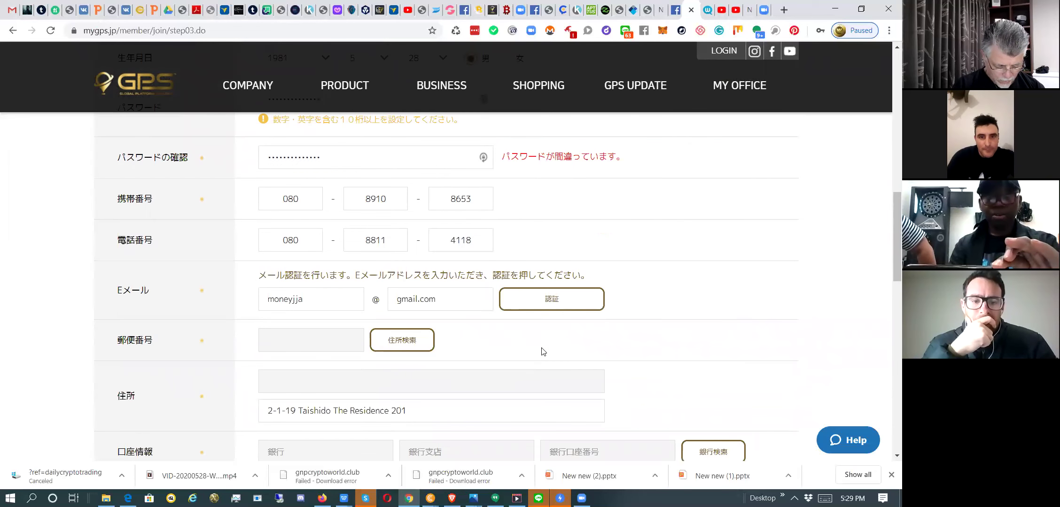
scroll(544, 351, "down", 5)
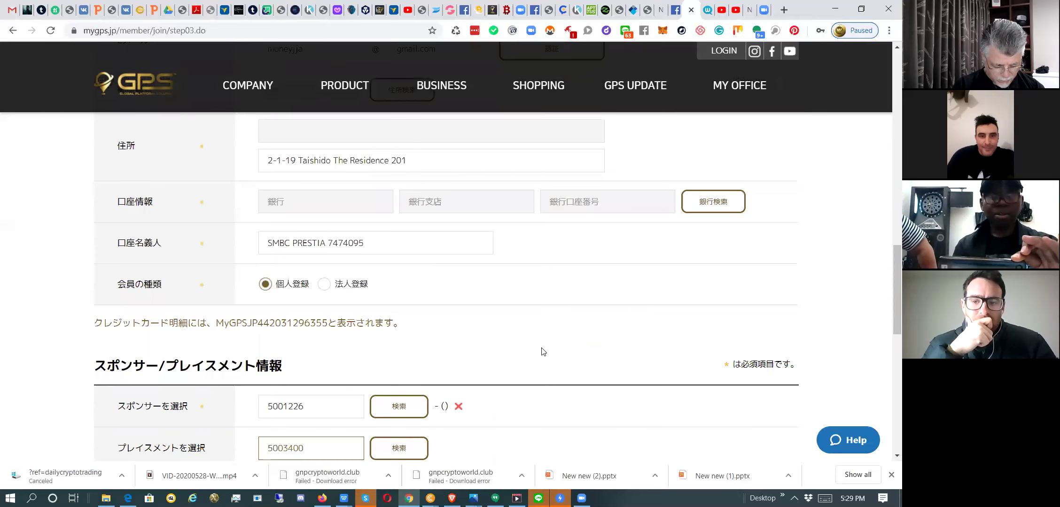
scroll(544, 352, "down", 1)
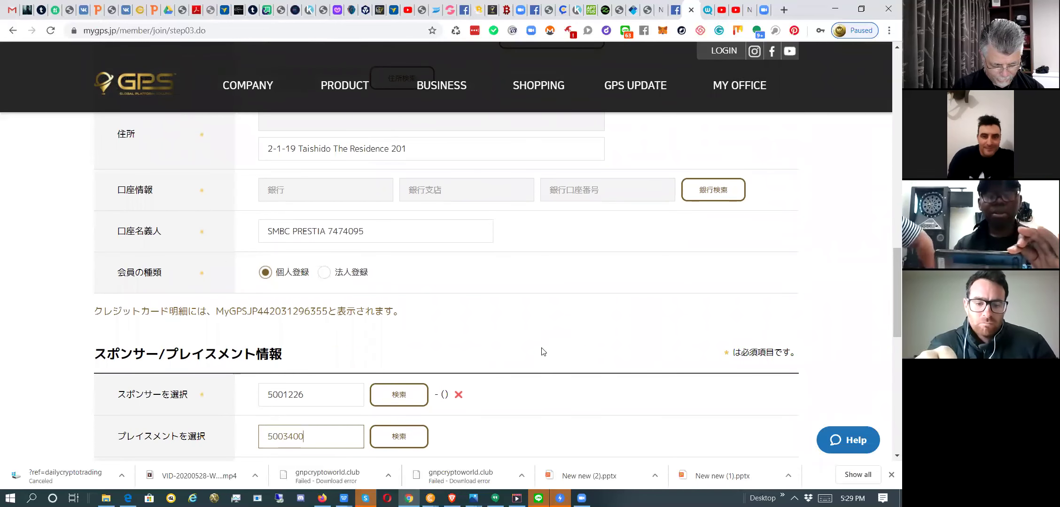
scroll(544, 352, "down", 3)
right_click(544, 352)
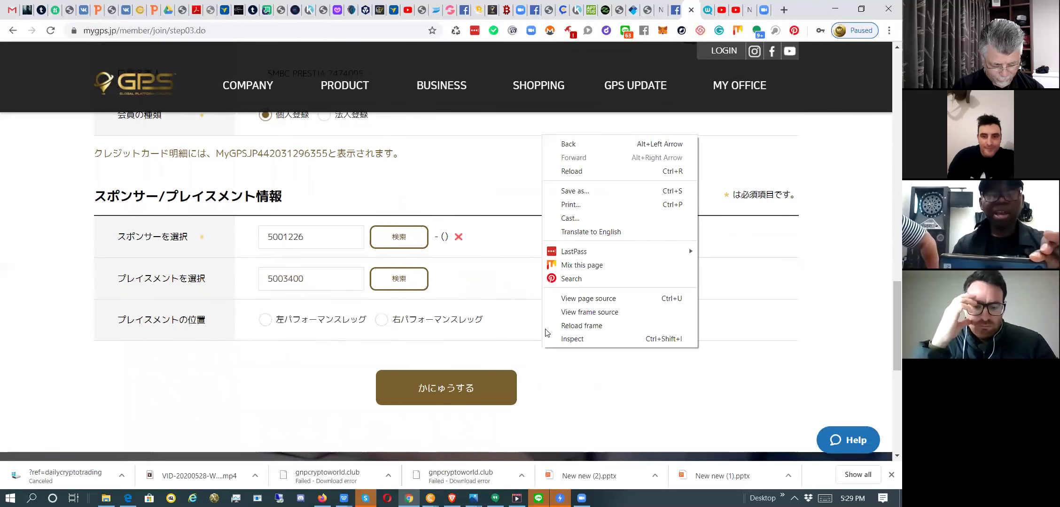
left_click(517, 214)
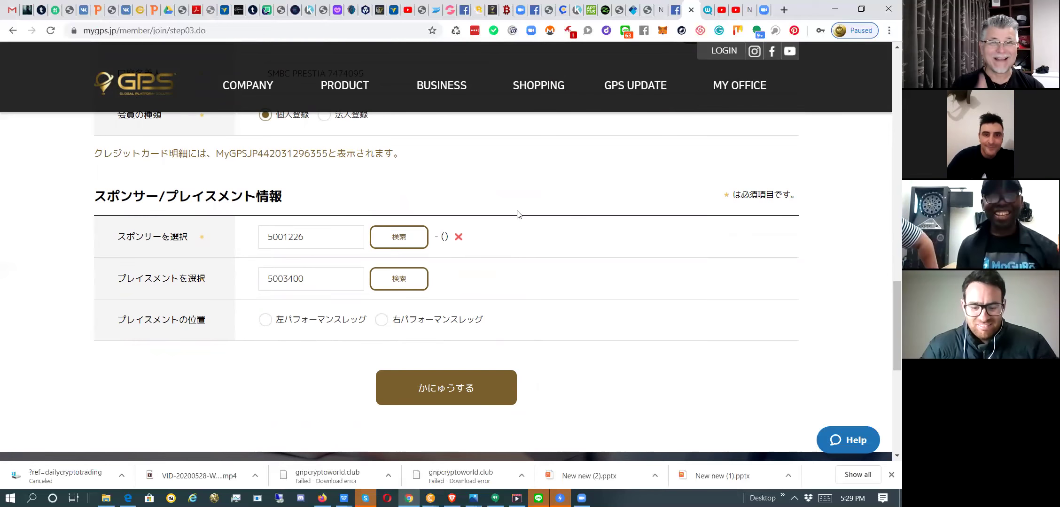
scroll(517, 214, "down", 3)
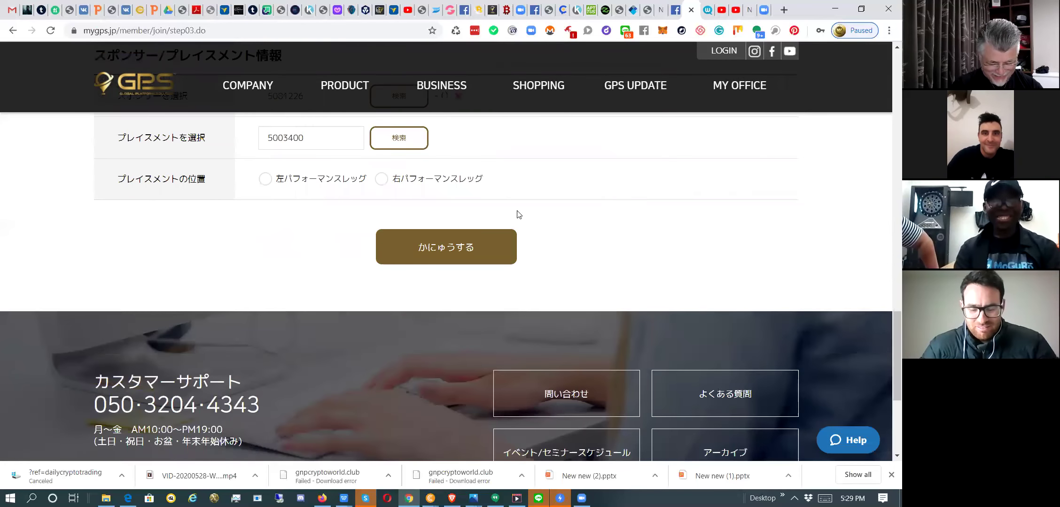
scroll(527, 220, "up", 15)
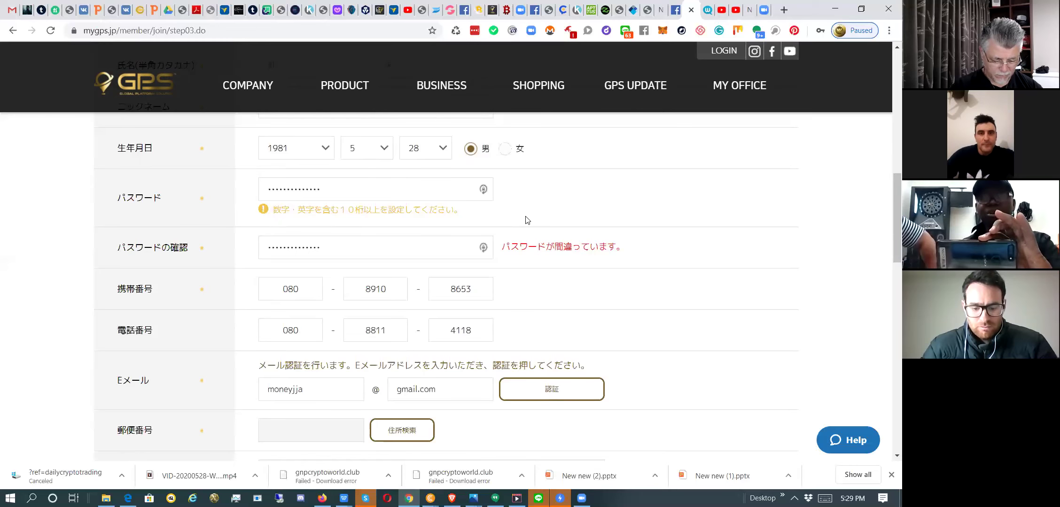
scroll(527, 220, "up", 10)
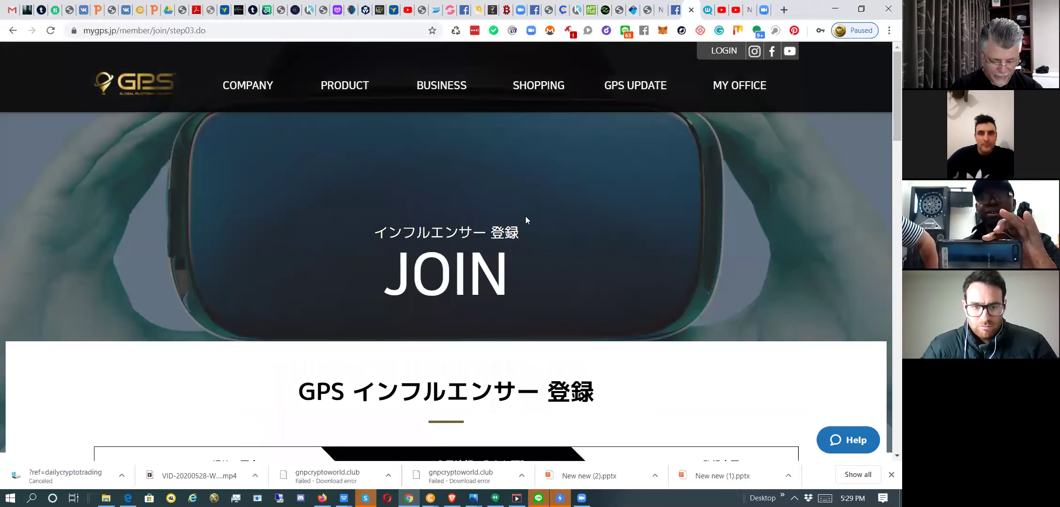
scroll(526, 219, "down", 10)
scroll(526, 220, "down", 10)
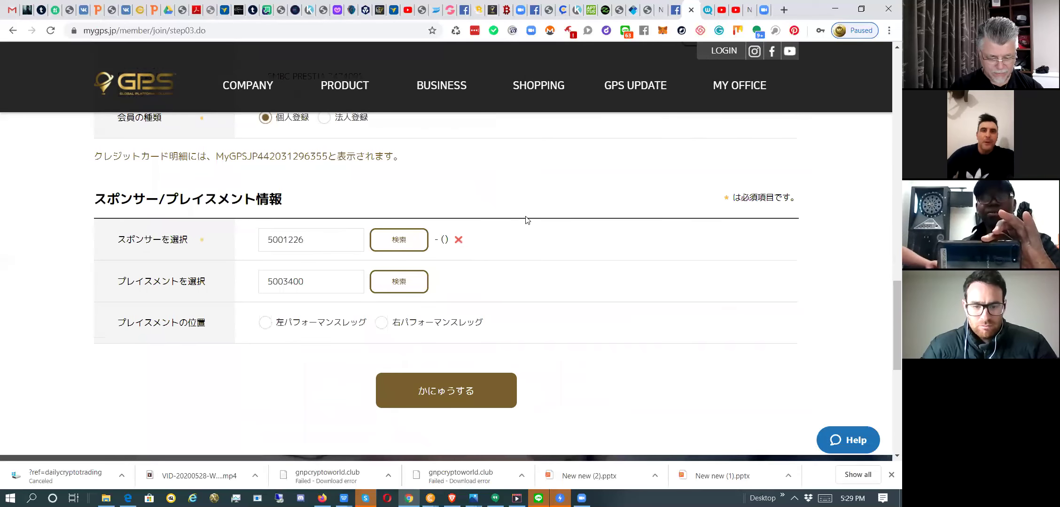
scroll(527, 221, "down", 10)
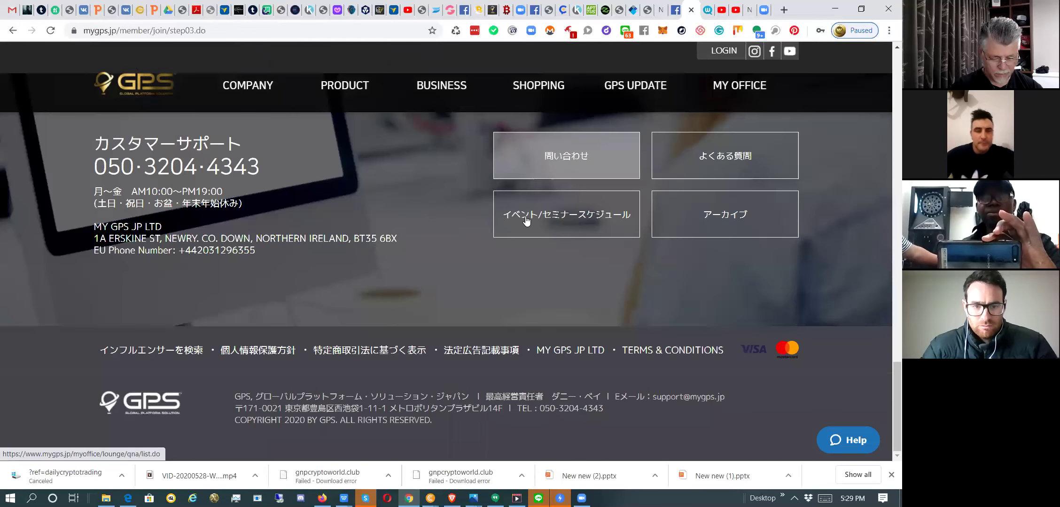
scroll(525, 220, "up", 20)
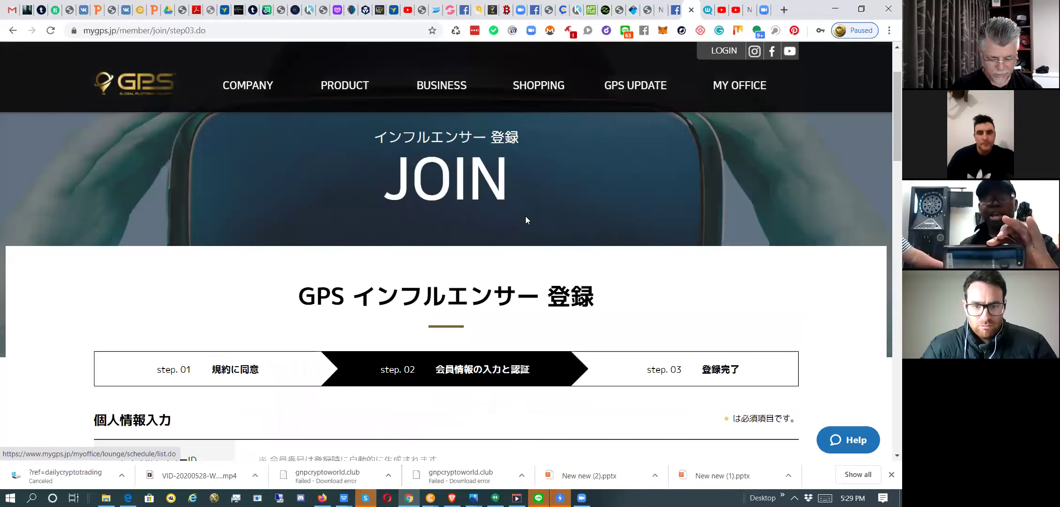
scroll(525, 220, "up", 2)
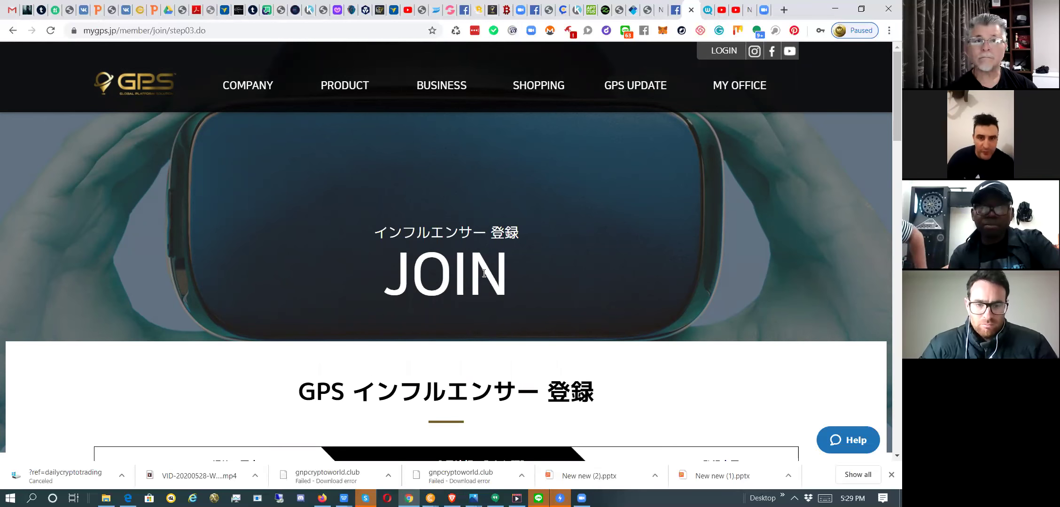
scroll(484, 276, "down", 2)
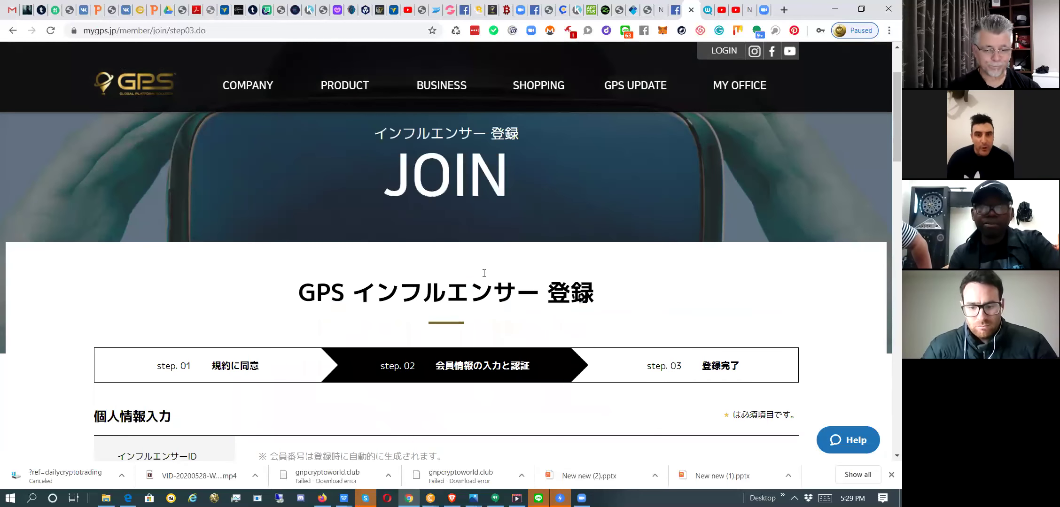
scroll(484, 276, "down", 4)
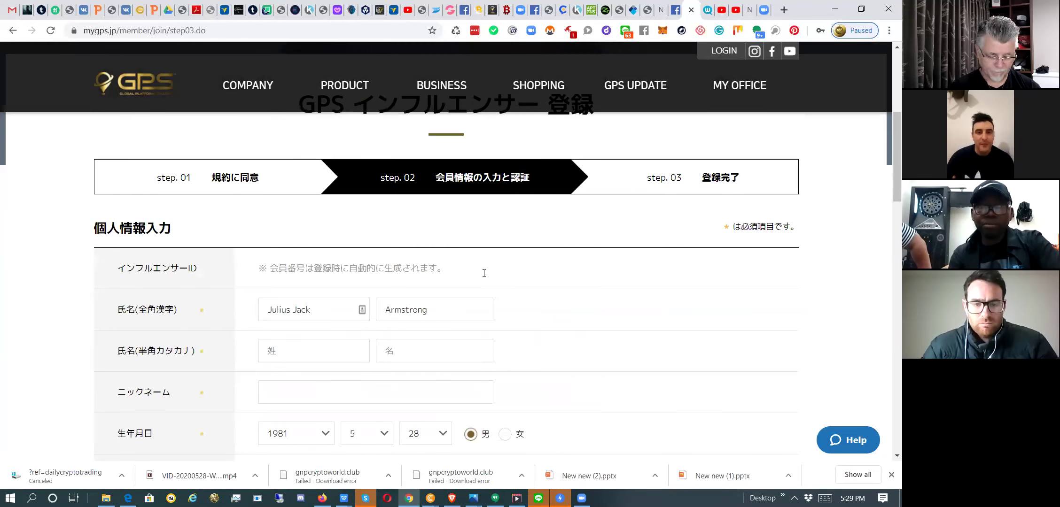
scroll(484, 273, "down", 1)
scroll(485, 276, "down", 2)
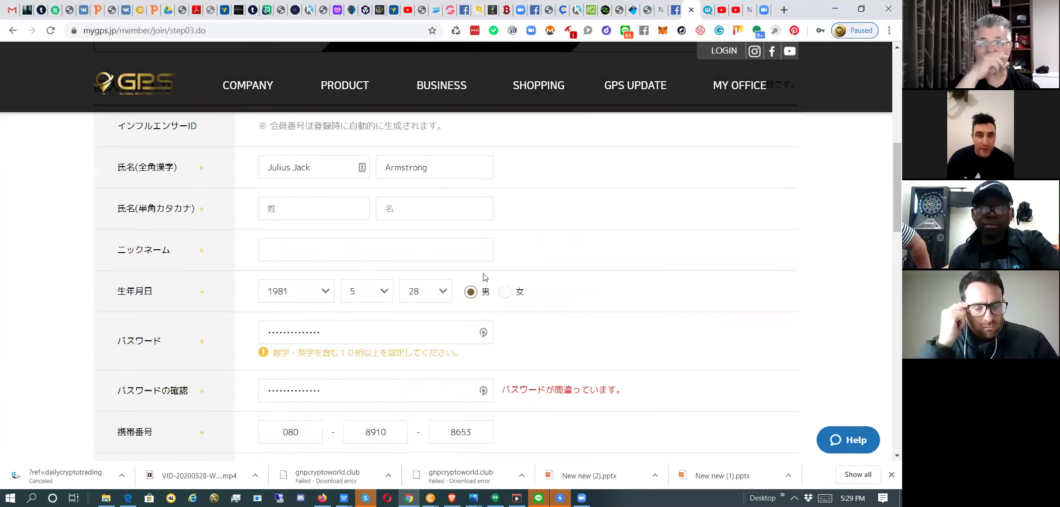
scroll(484, 277, "down", 5)
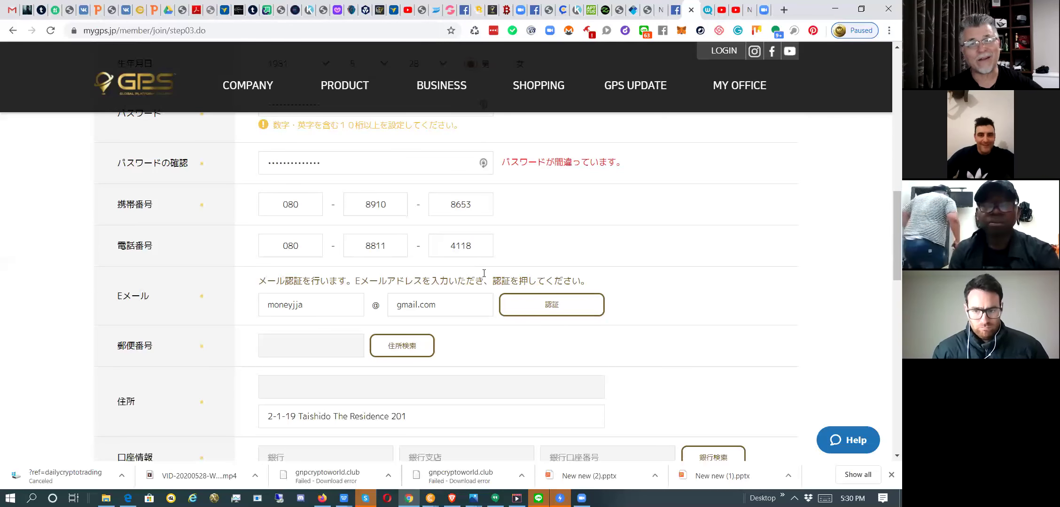
scroll(484, 273, "down", 1)
scroll(484, 273, "up", 1)
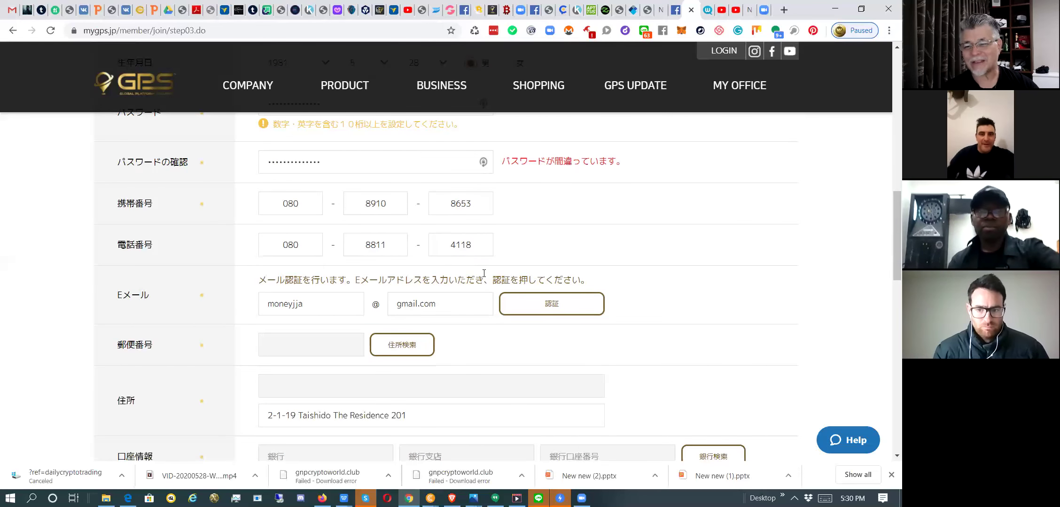
scroll(484, 273, "down", 1)
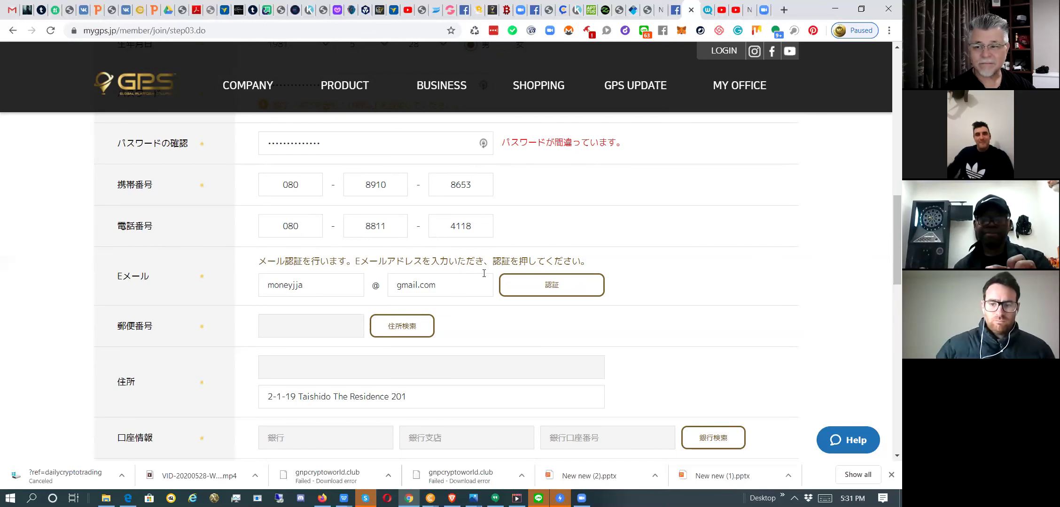
scroll(484, 273, "down", 15)
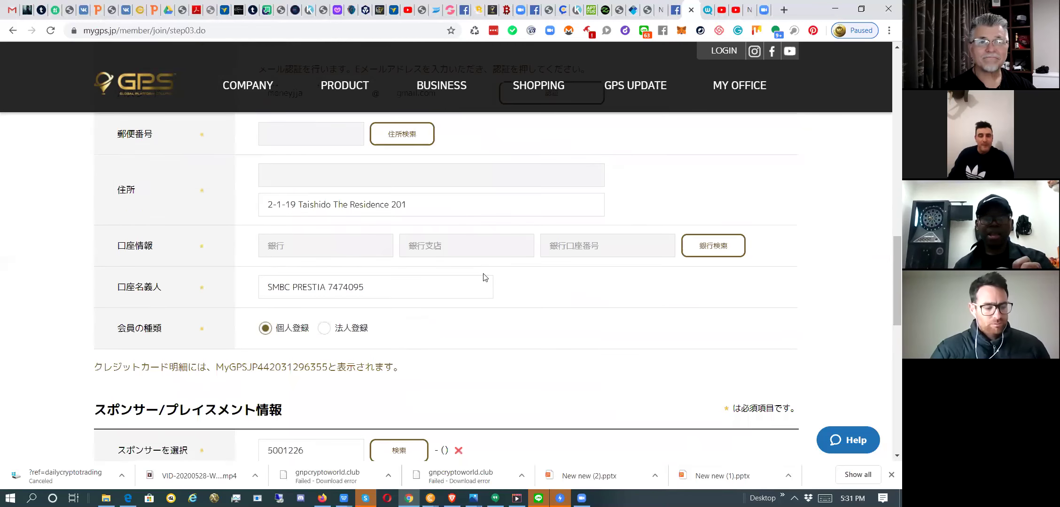
scroll(483, 277, "up", 20)
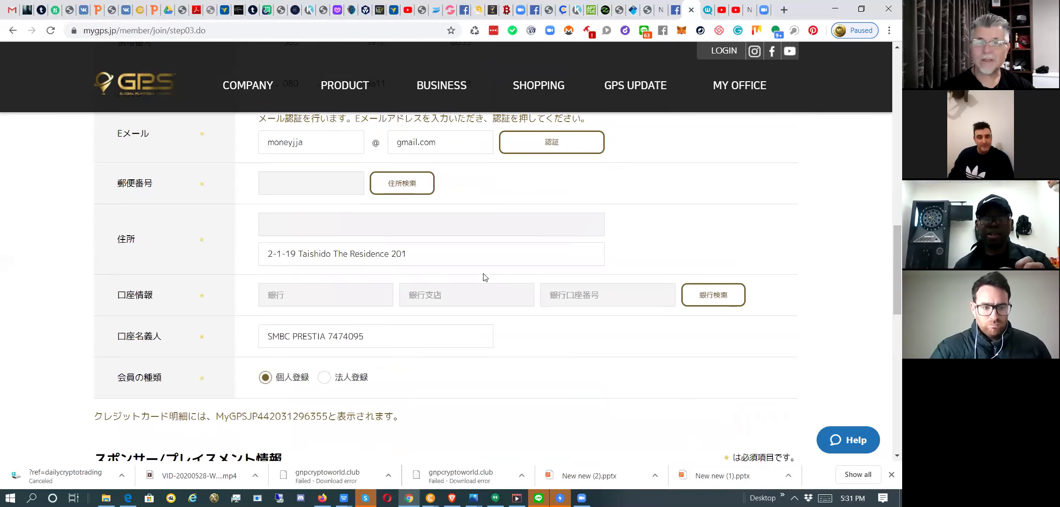